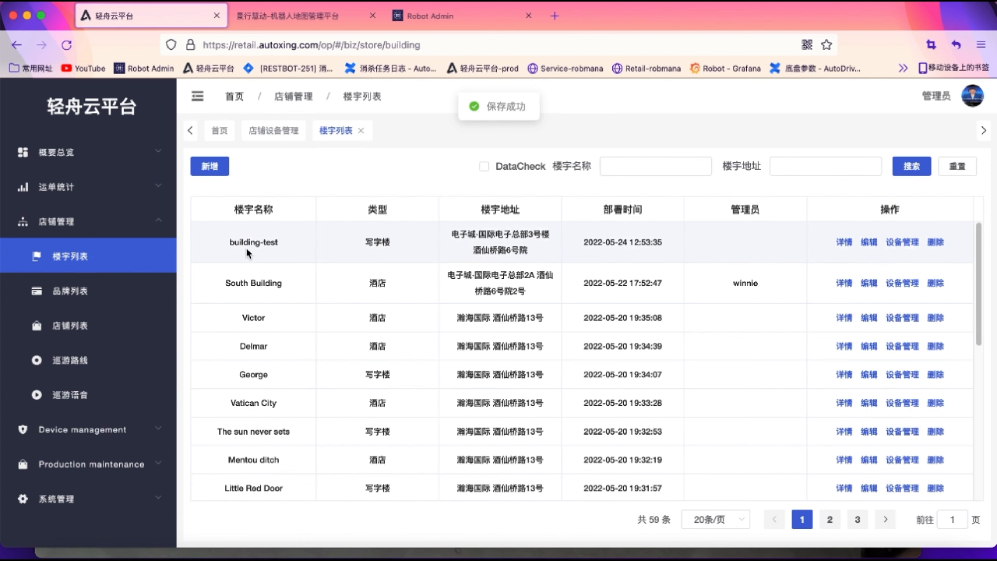
Open the brand list (品牌列表) under 店铺管理
left_click(80, 292)
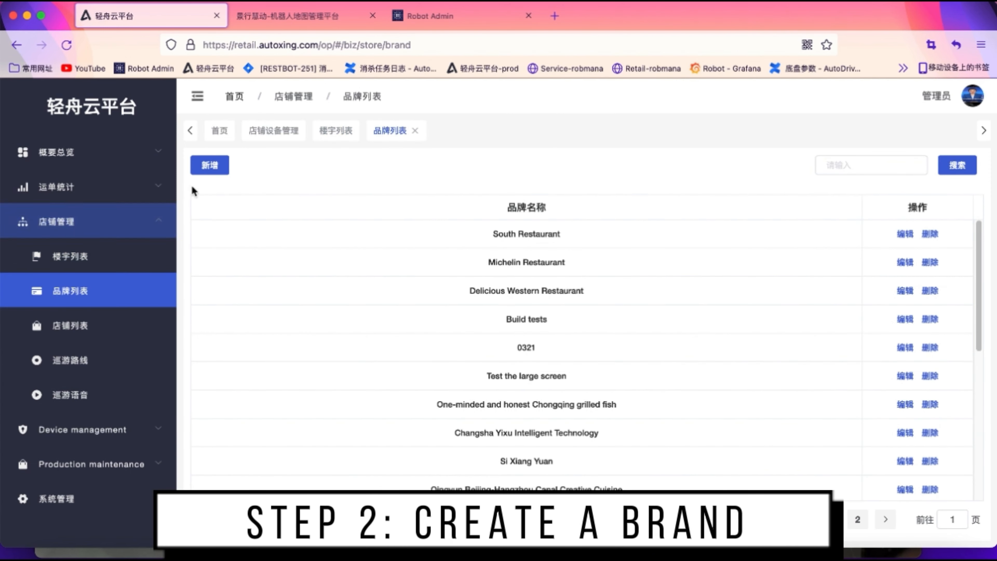
Create and save the new brand brand-test
left_click(210, 166)
left_click(376, 213)
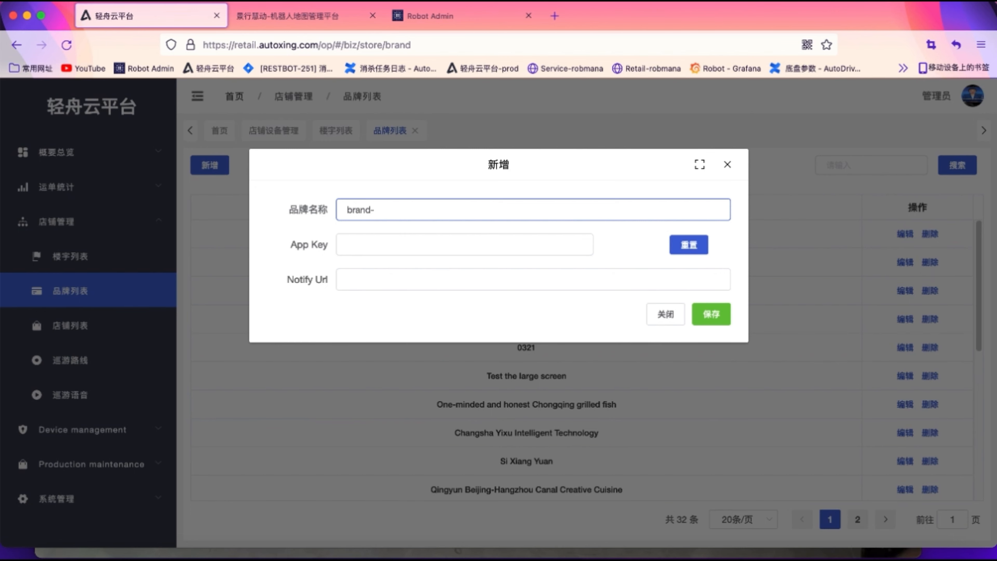
left_click(713, 314)
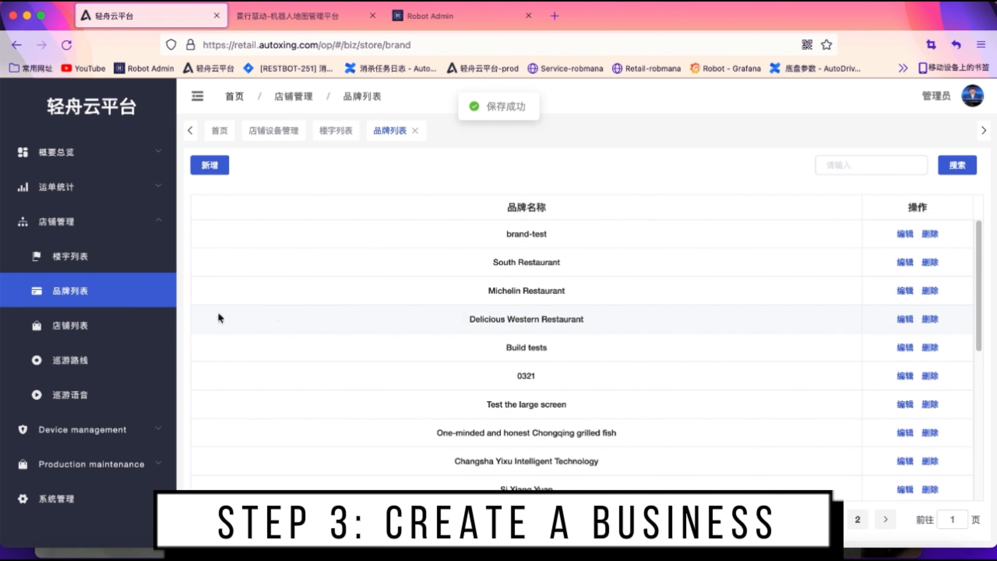
Start a new business of type 消杀 with brand brand-test and building building-test
left_click(116, 326)
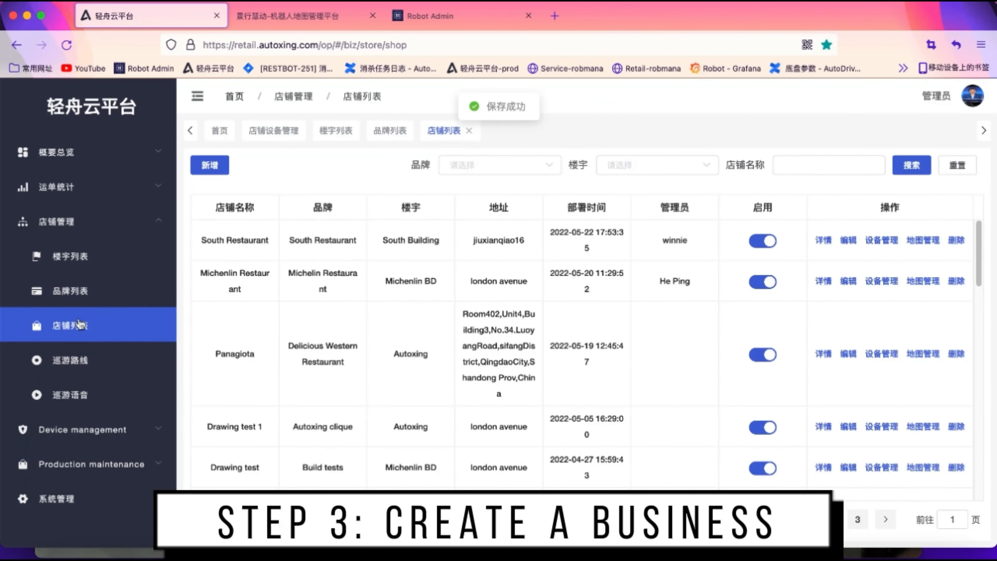
left_click(210, 165)
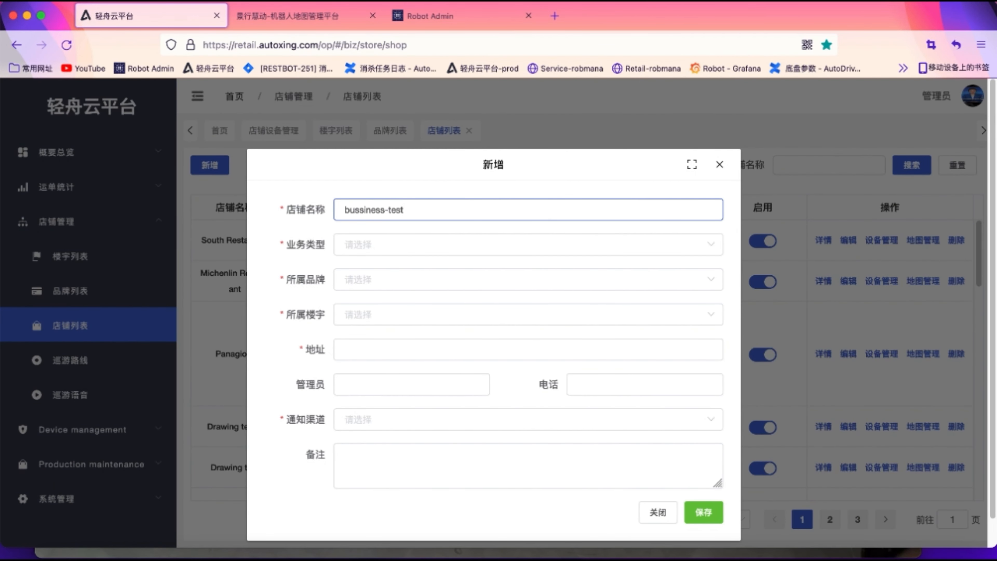
left_click(441, 247)
left_click(416, 324)
left_click(411, 279)
scroll(407, 356, "down", 5)
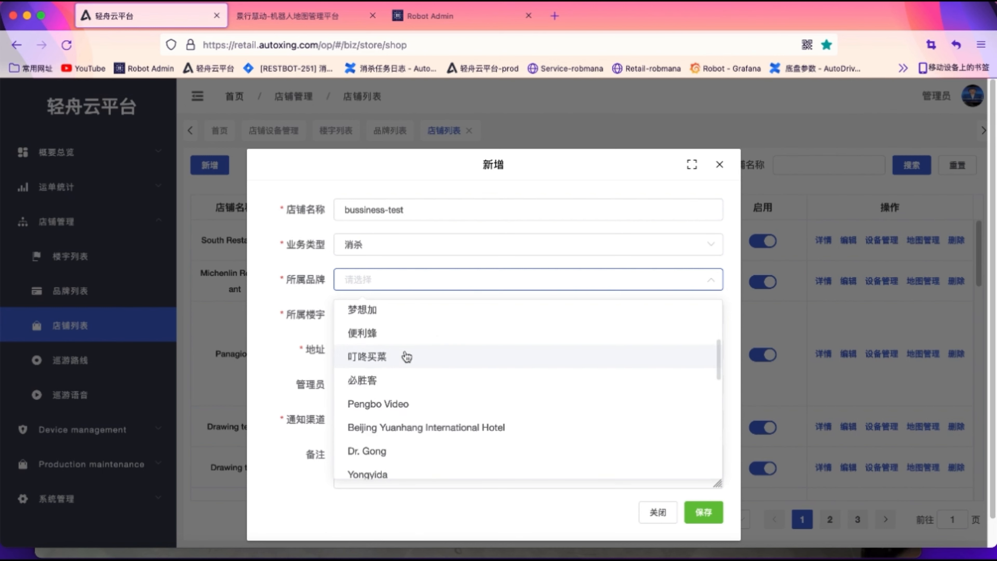
scroll(406, 356, "down", 5)
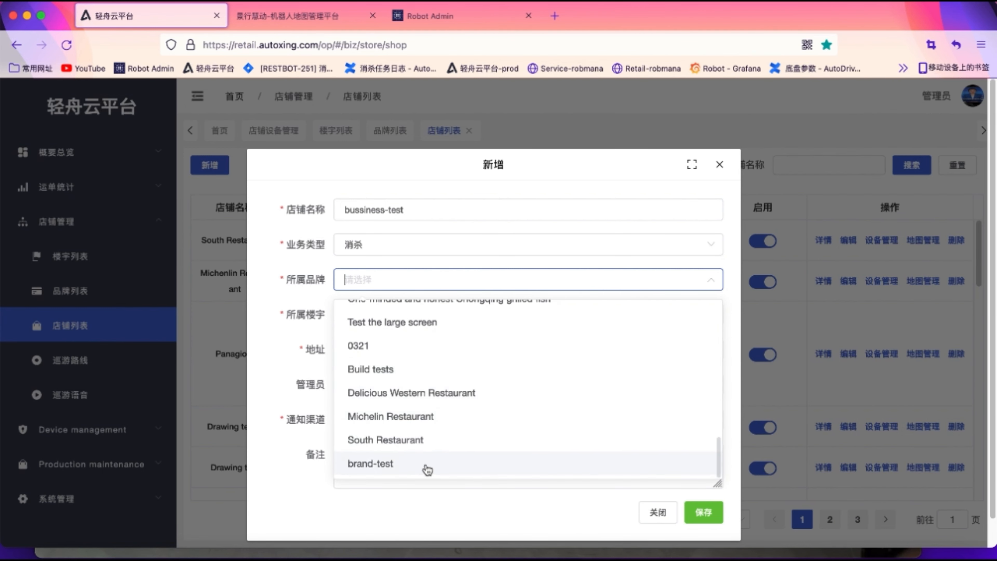
left_click(424, 467)
left_click(378, 314)
scroll(423, 401, "down", 10)
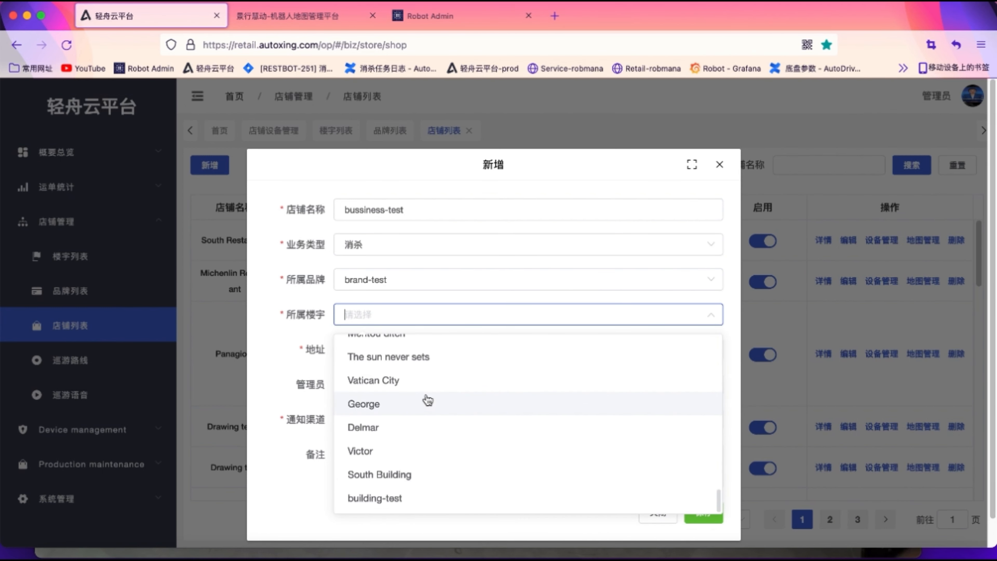
left_click(382, 465)
Fill in the business address, choose 手机 as notification channel, and save bussiness-test
left_click(360, 353)
type("jius")
key("BackSpace")
key("BackSpace")
key("BackSpace")
key("BackSpace")
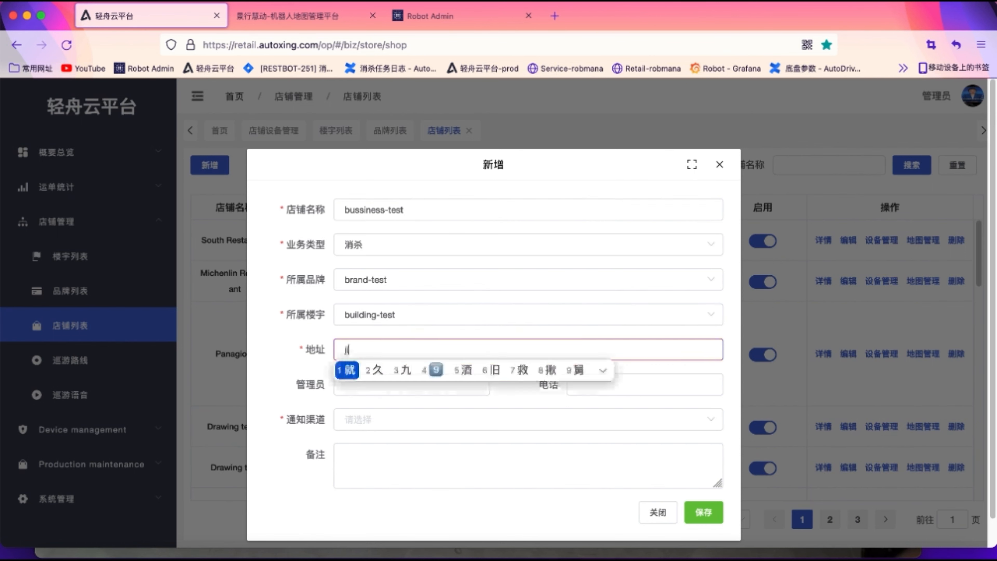
key("space")
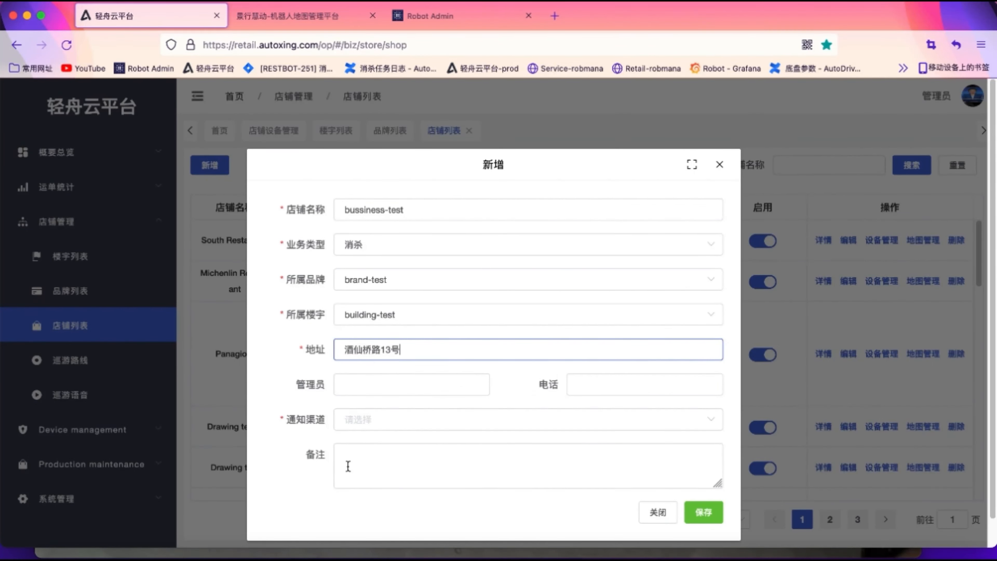
left_click(546, 421)
left_click(499, 454)
left_click(703, 512)
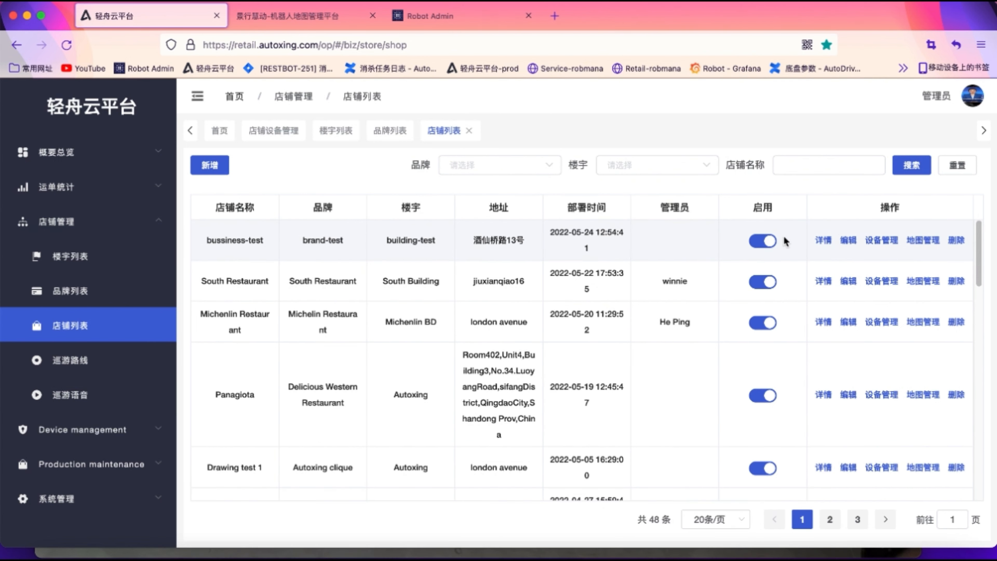
left_click(882, 240)
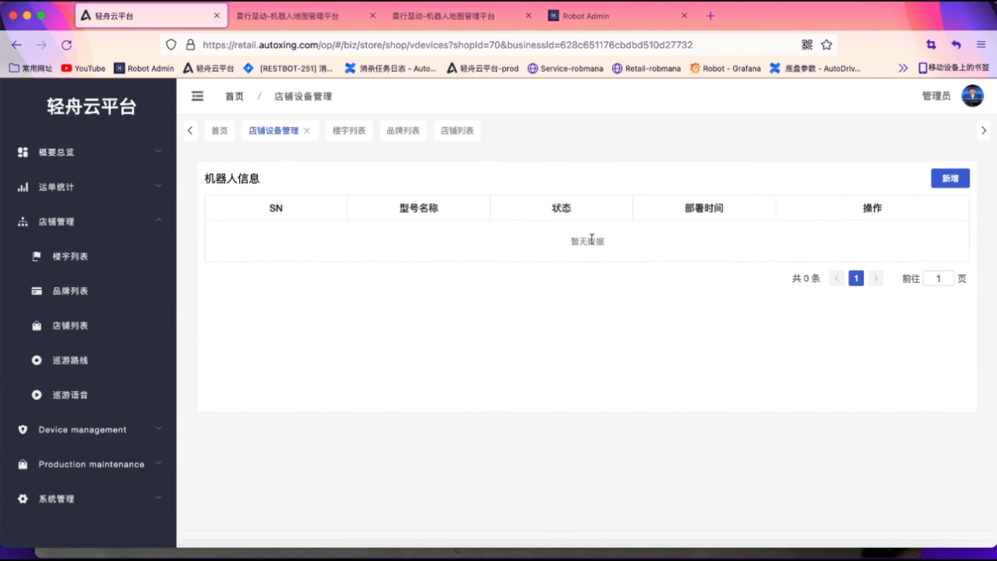
left_click(946, 179)
left_click(564, 210)
scroll(562, 338, "down", 6)
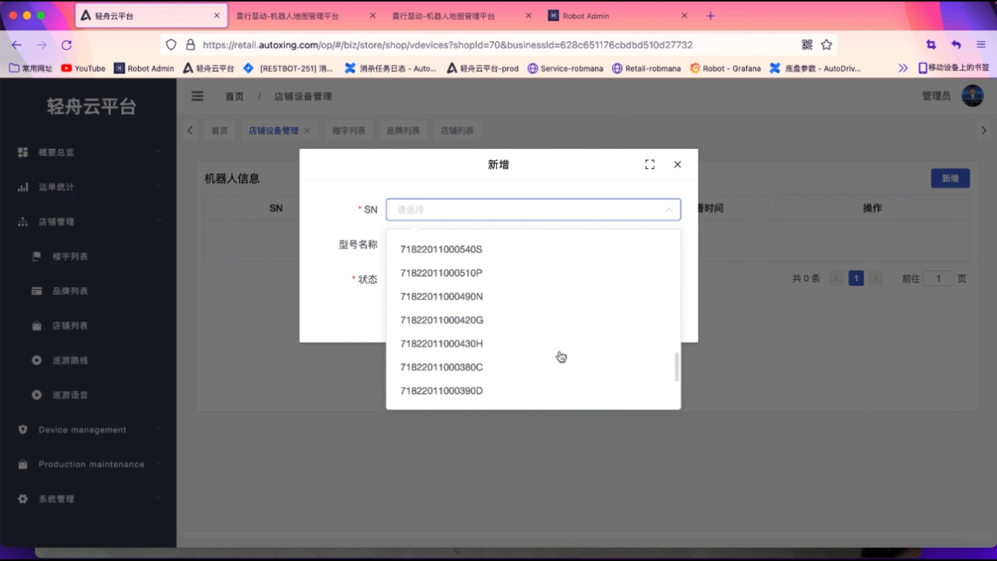
left_click(419, 371)
left_click(502, 294)
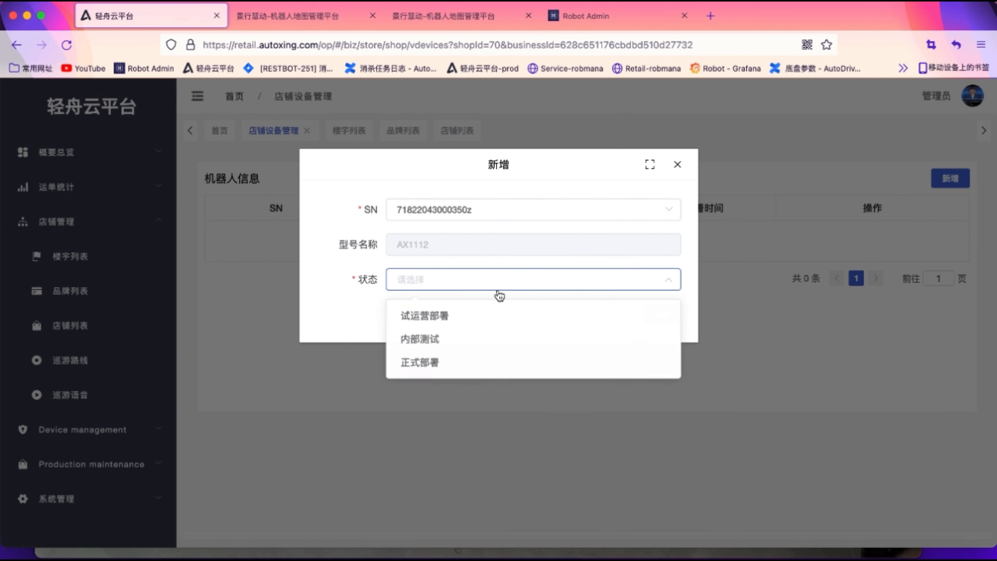
left_click(432, 332)
left_click(661, 315)
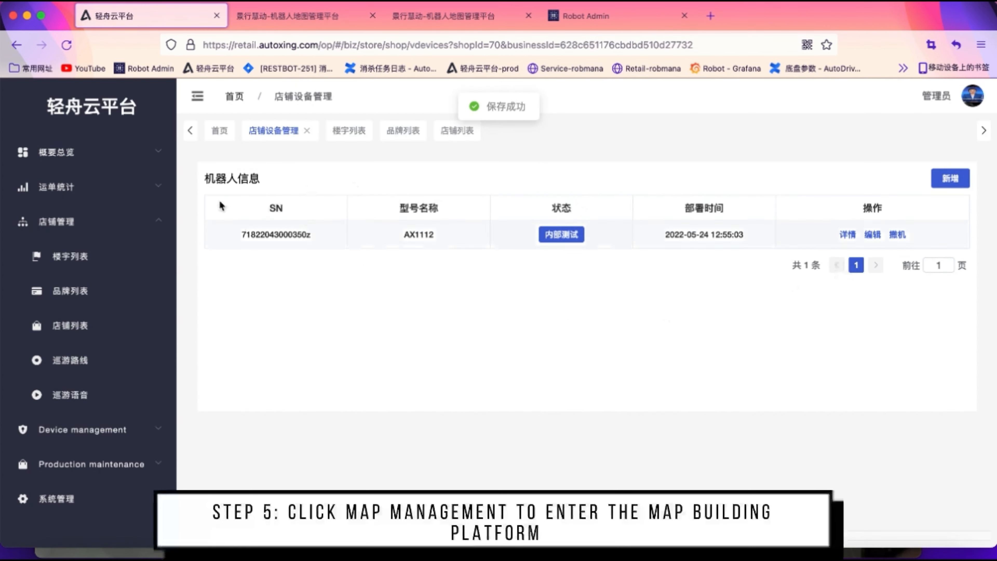
left_click(96, 327)
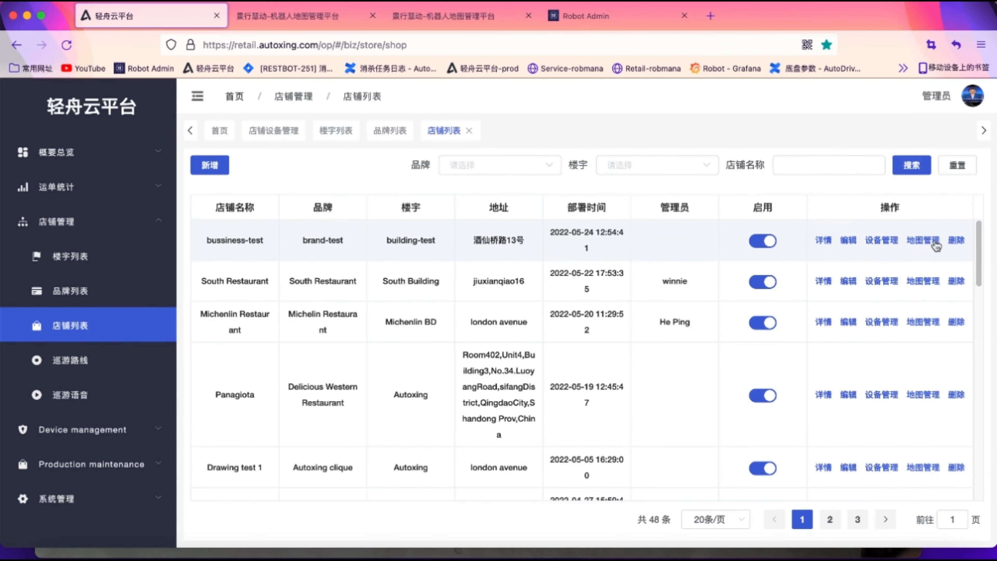
left_click(913, 246)
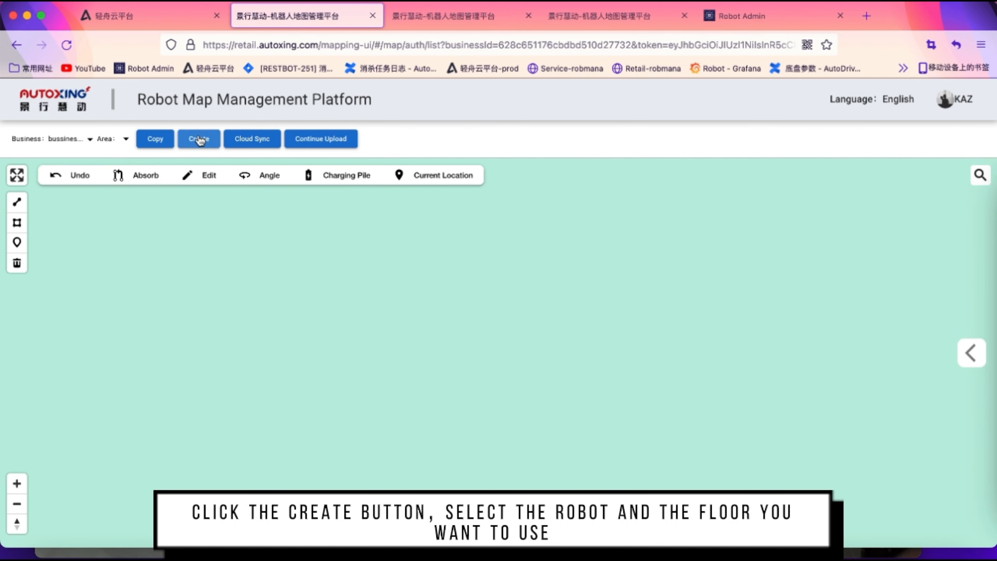
Create a map for bussiness-test using its robot, on floor 1 with area name 1
left_click(199, 140)
left_click(491, 201)
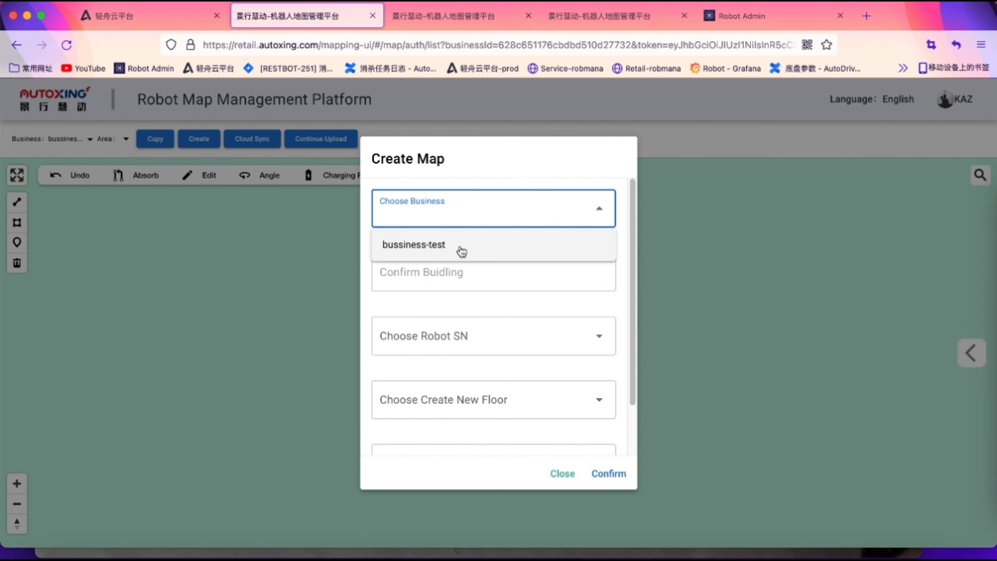
left_click(461, 251)
left_click(461, 336)
left_click(461, 370)
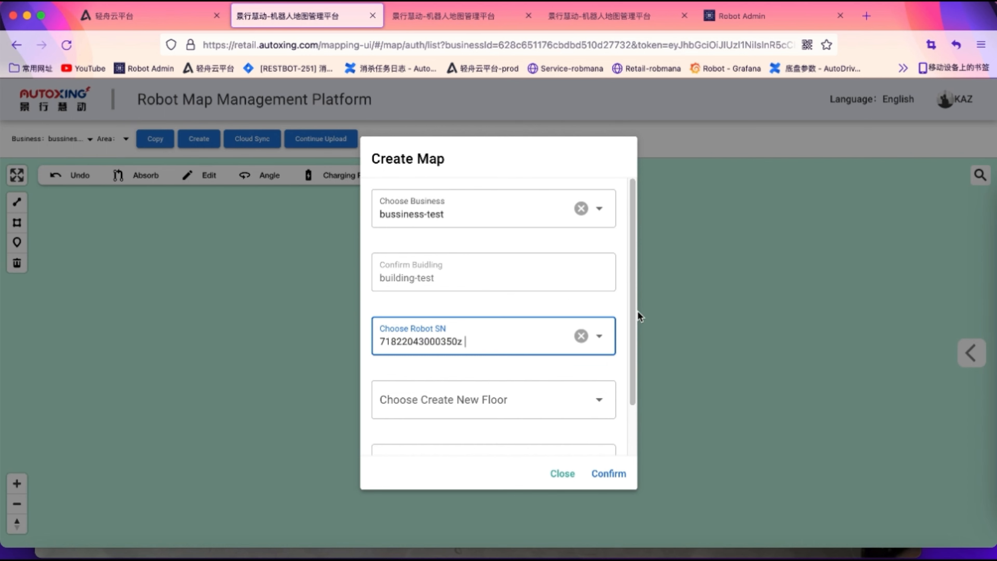
scroll(632, 304, "down", 2)
left_click(456, 346)
left_click(428, 384)
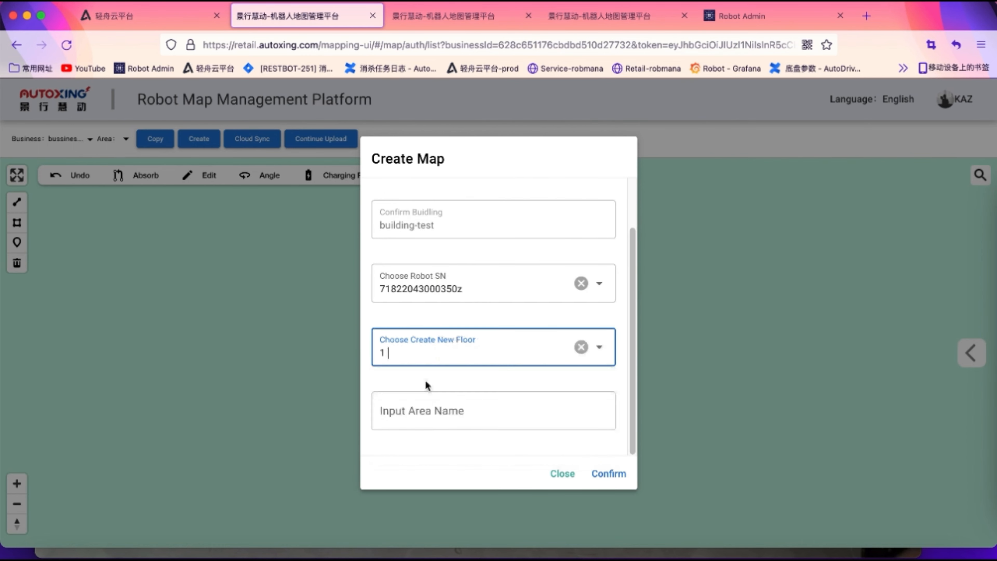
left_click(426, 415)
type("1")
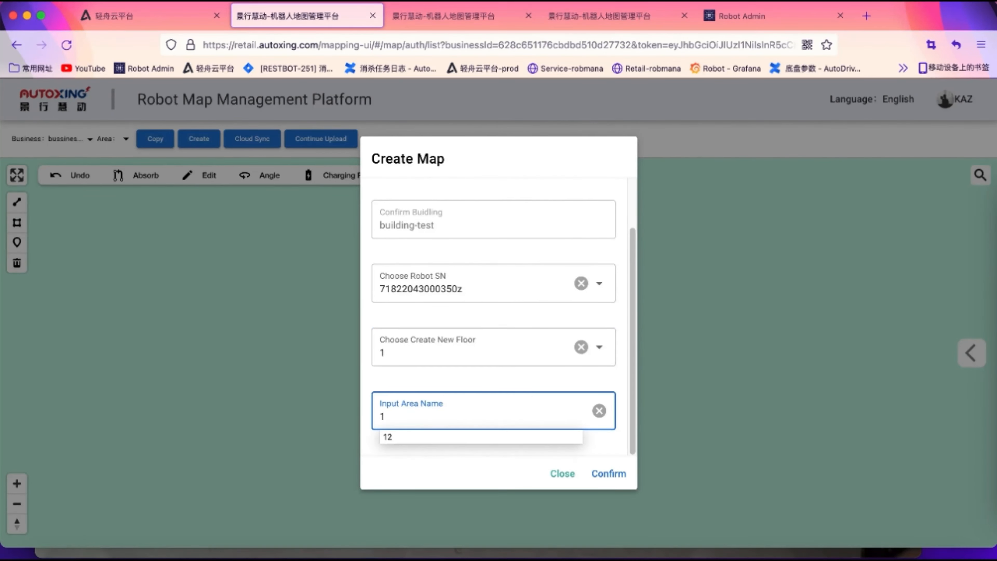
left_click(610, 474)
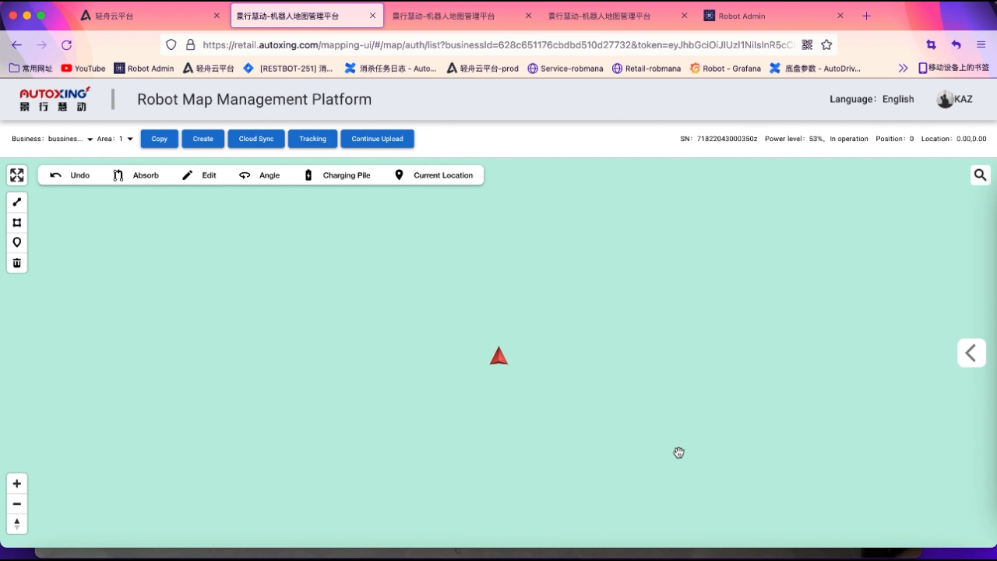
Enable the robot's remote image and remote control, and start mapping past the calibration reminder
left_click(972, 353)
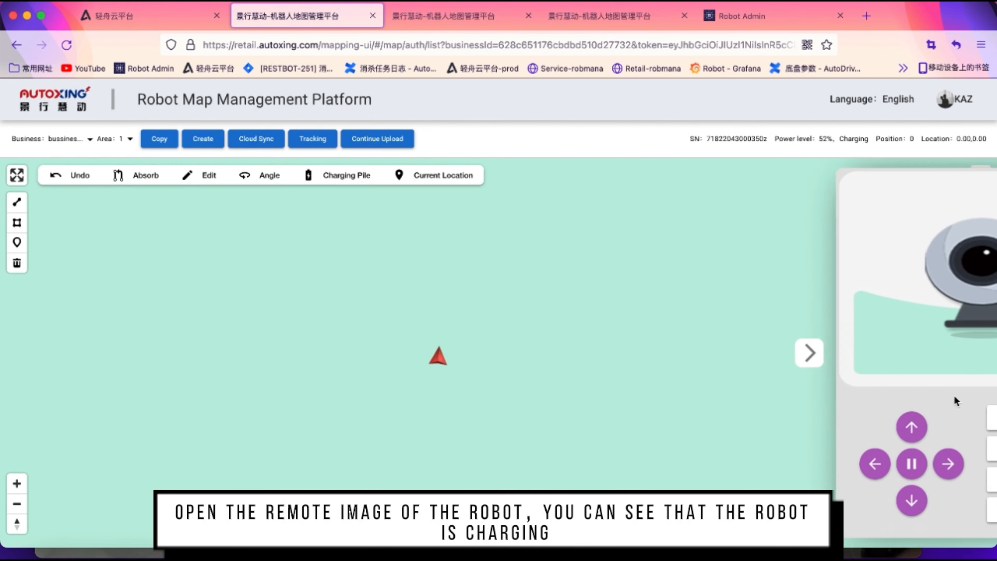
left_click(909, 483)
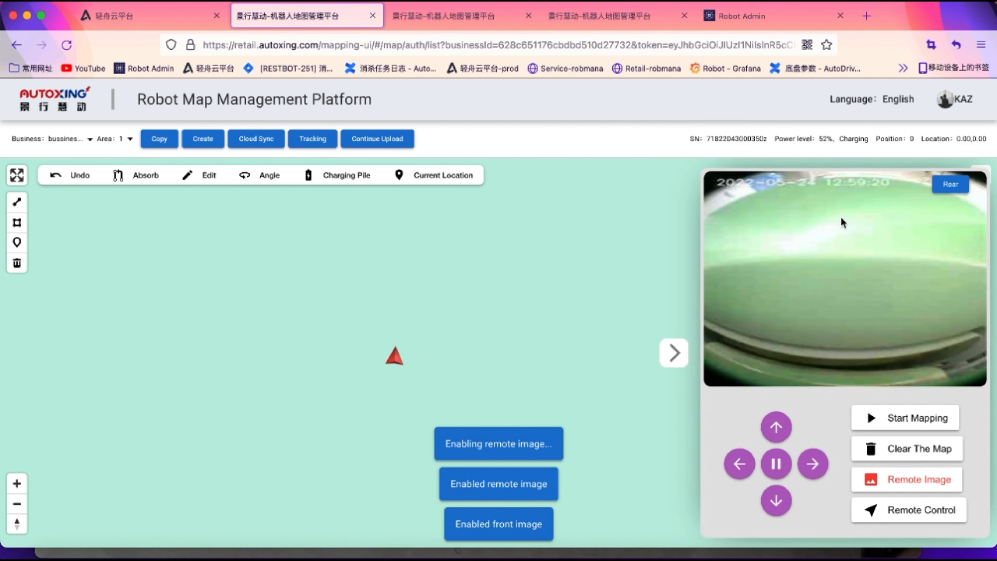
left_click(909, 506)
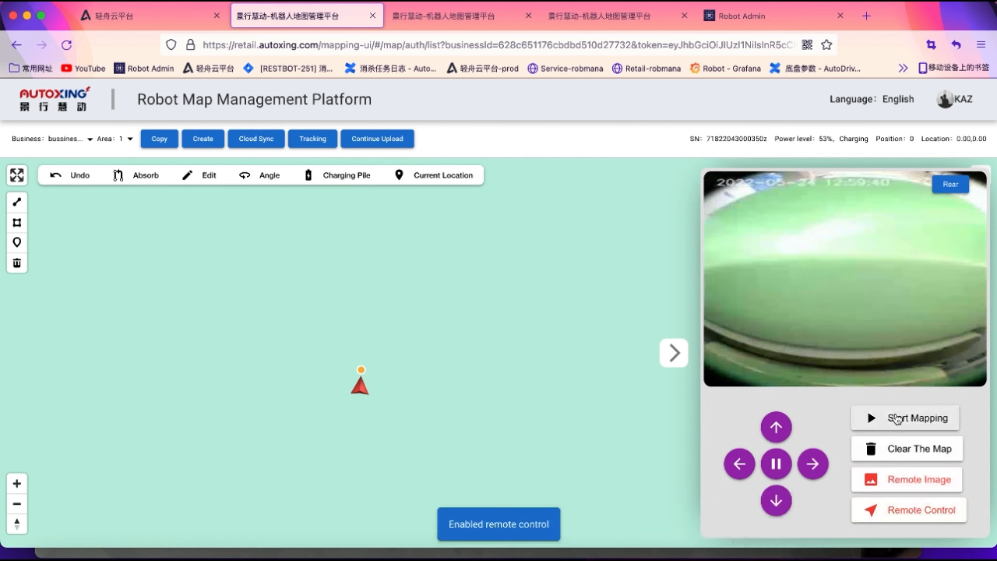
left_click(897, 418)
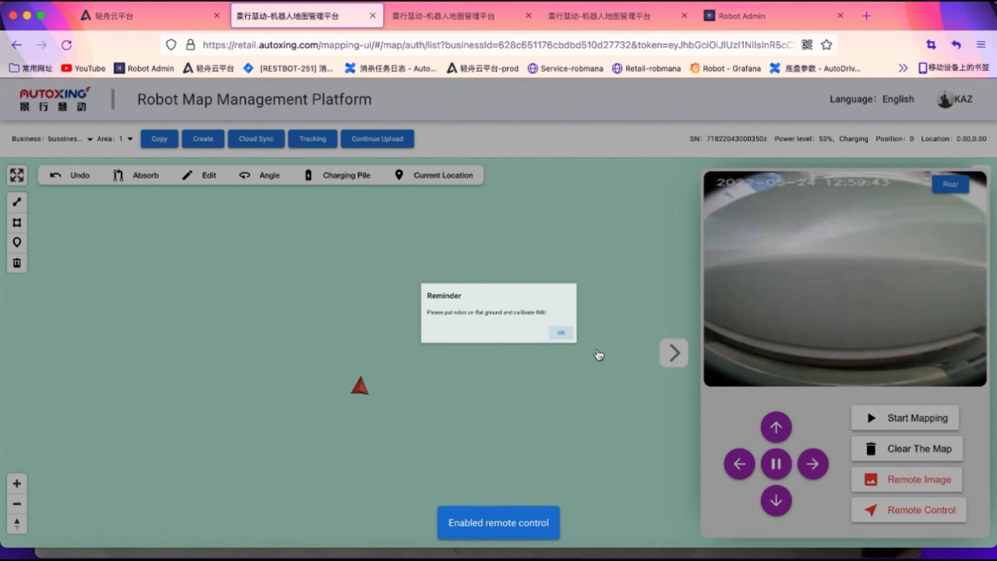
left_click(562, 334)
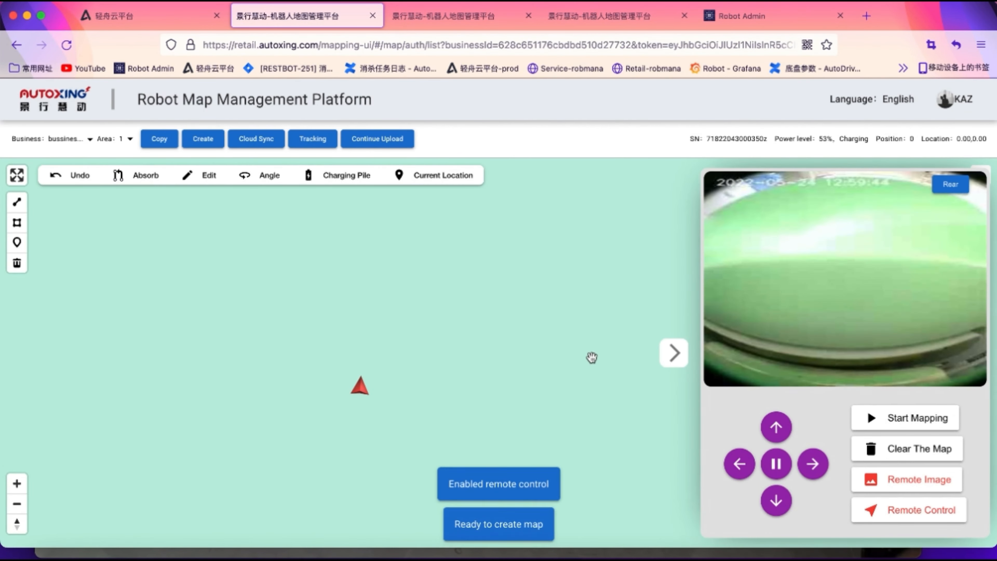
Save a charging pile point at the robot's position, then reverse the robot off the charger
left_click(337, 179)
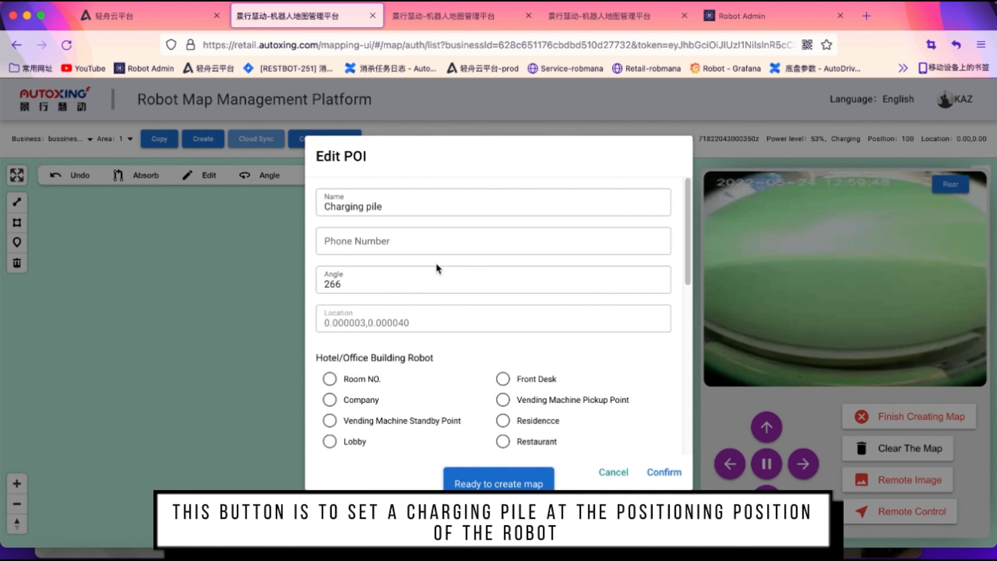
left_click_drag(690, 249, 682, 441)
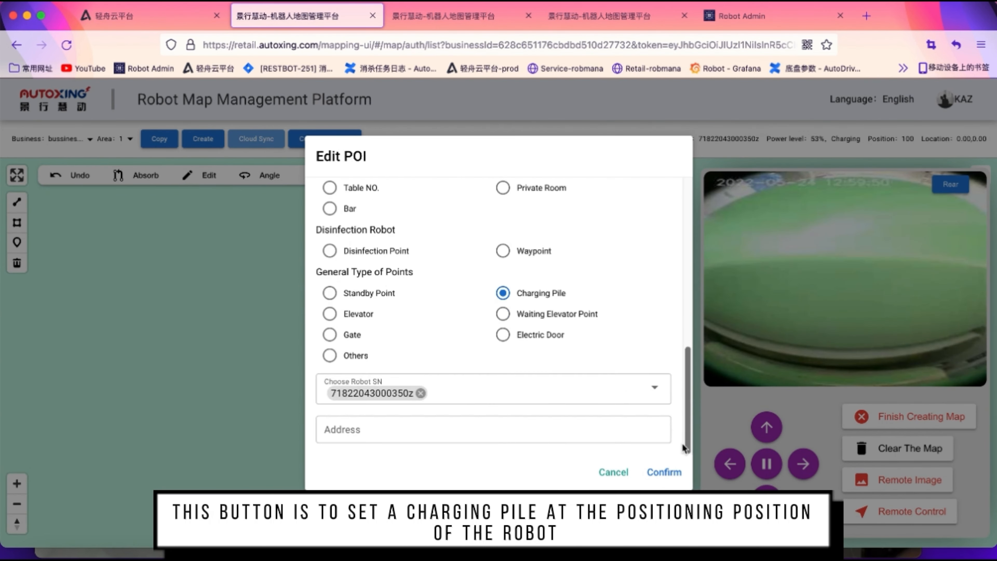
left_click(450, 387)
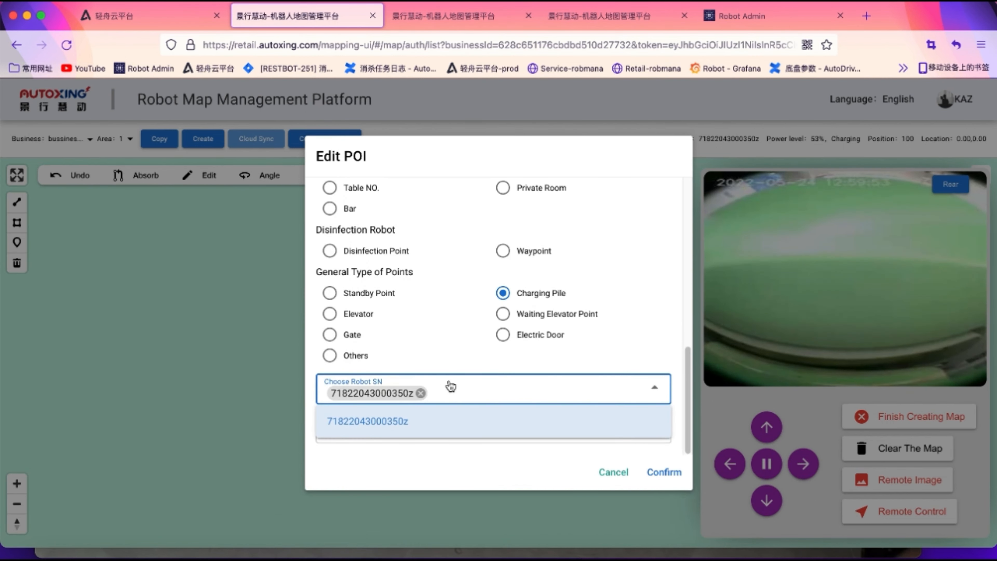
left_click(552, 428)
left_click(664, 472)
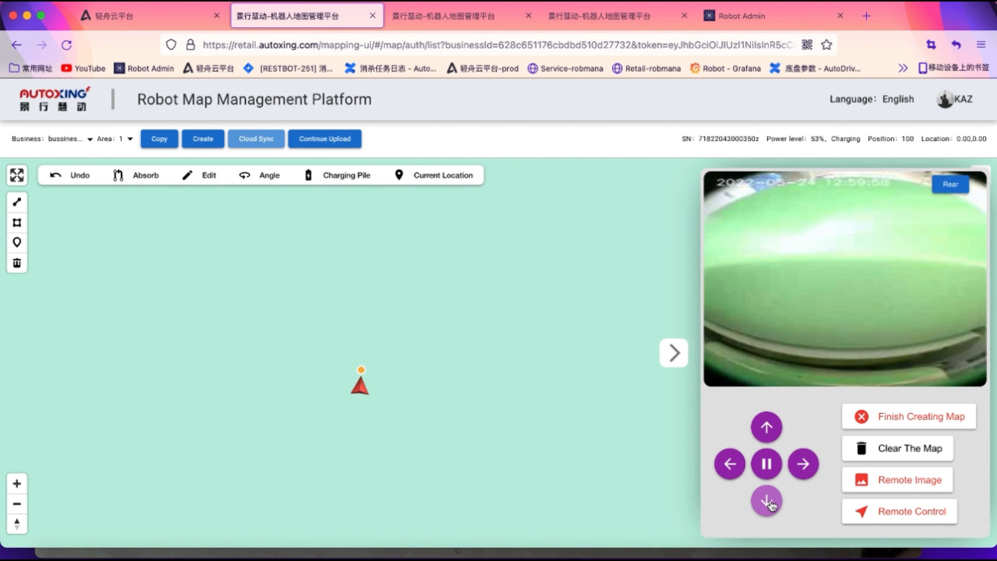
left_click(768, 501)
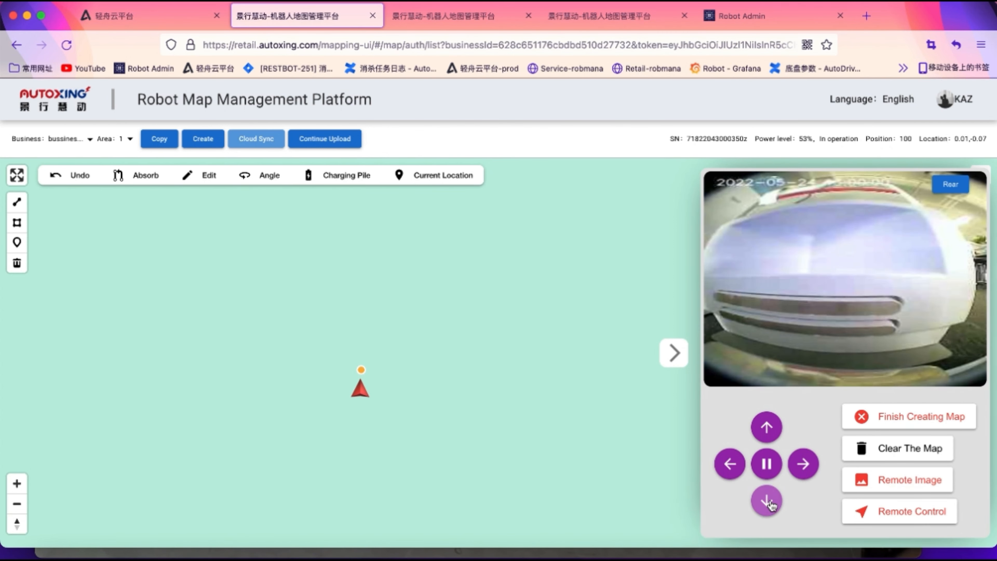
Drive the robot off the start, through the left open area and right along the top corridor
left_click(730, 465)
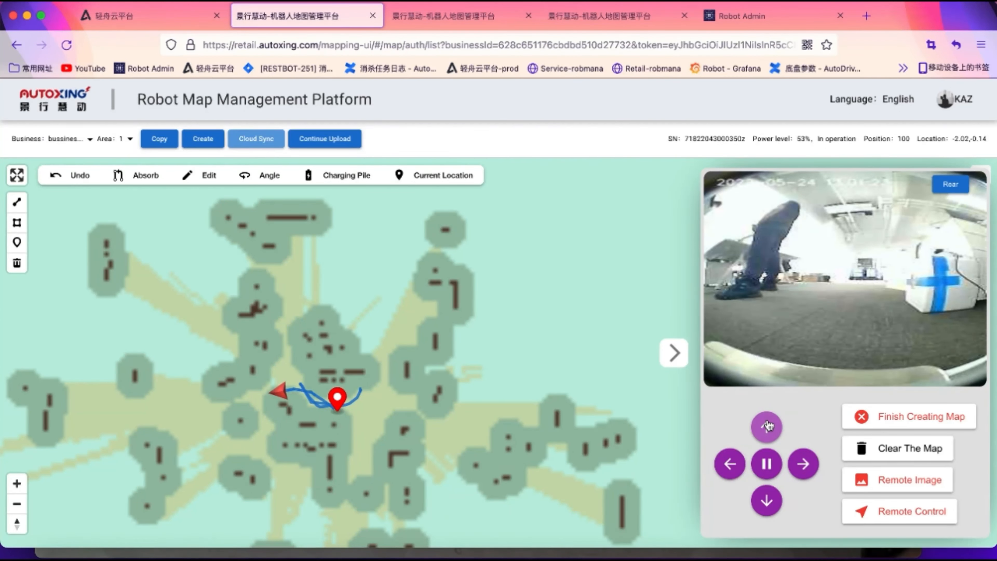
left_click(769, 427)
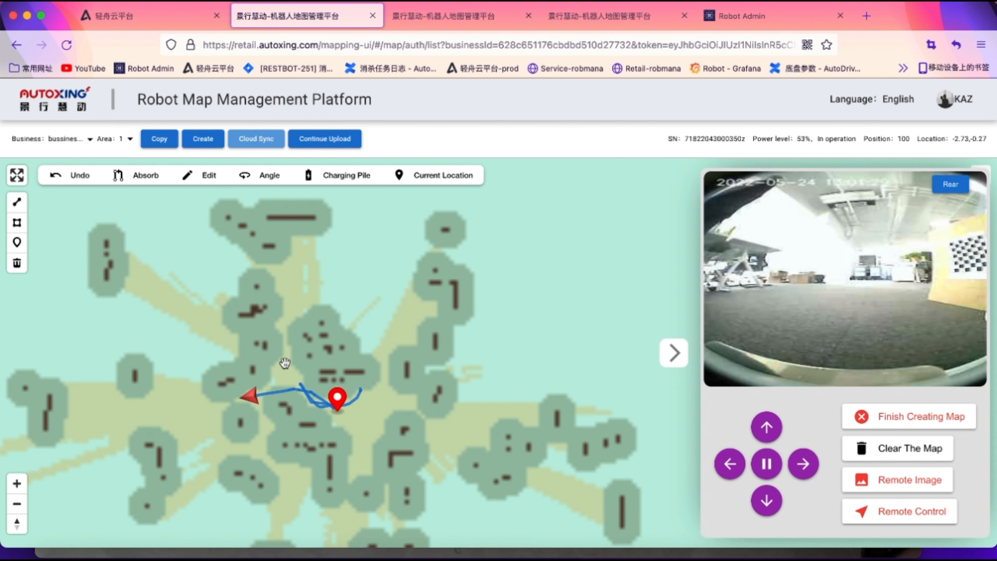
left_click_drag(285, 364, 344, 369)
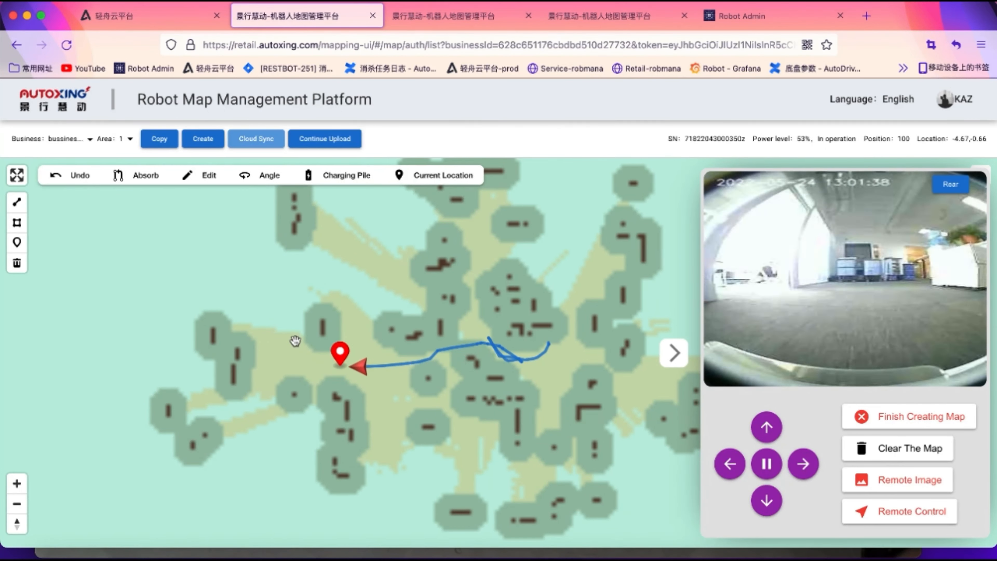
left_click(276, 317)
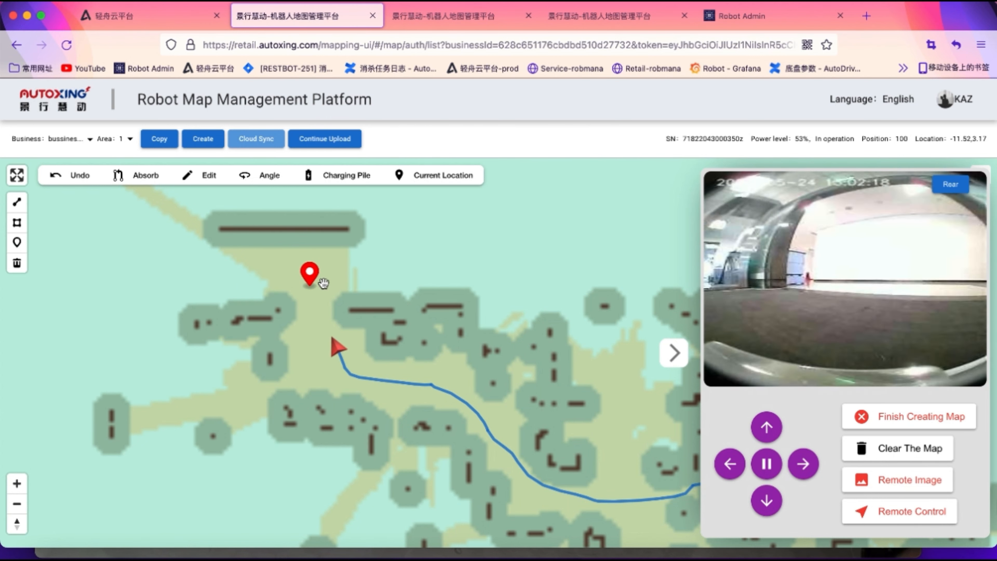
left_click(388, 272)
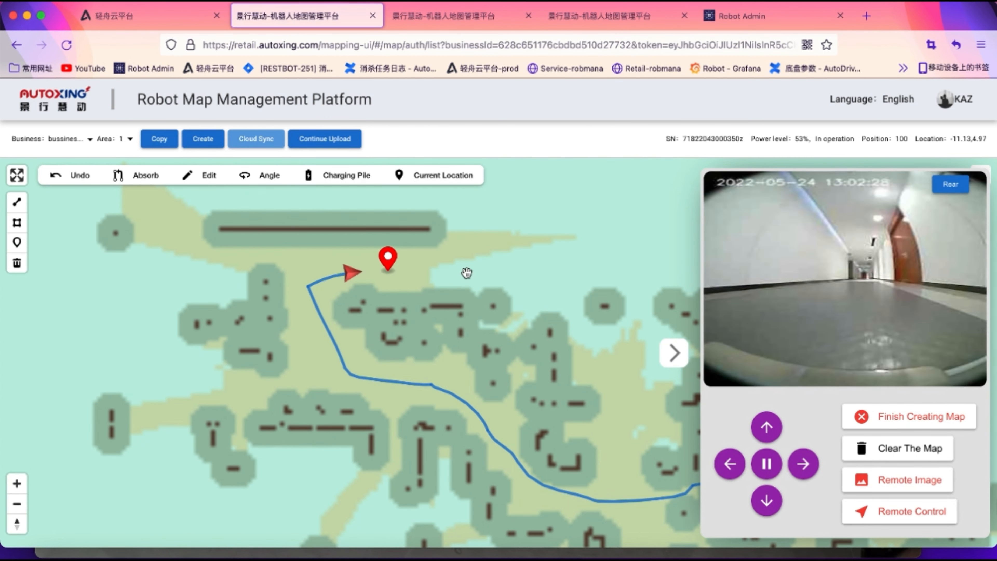
left_click(415, 278)
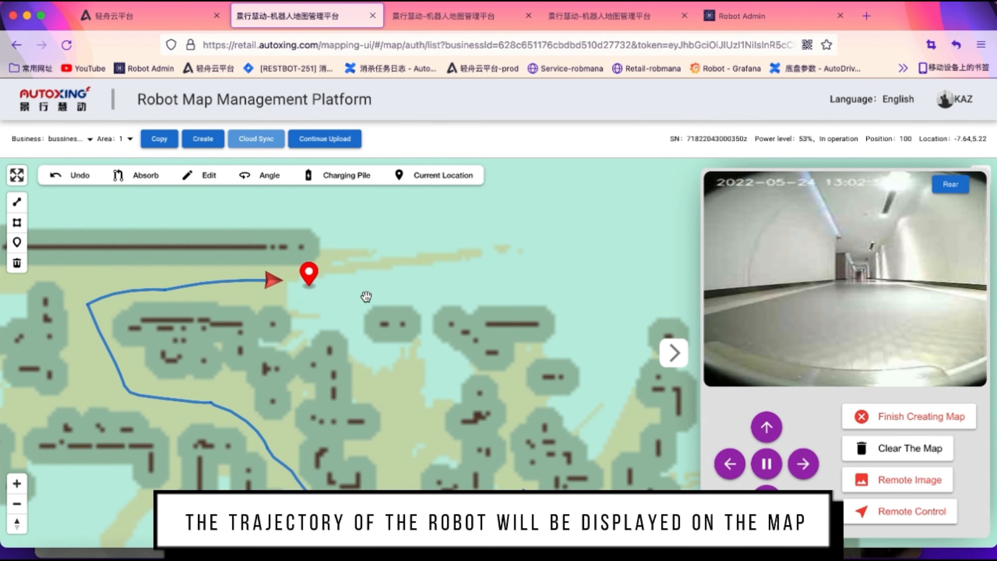
left_click(386, 292)
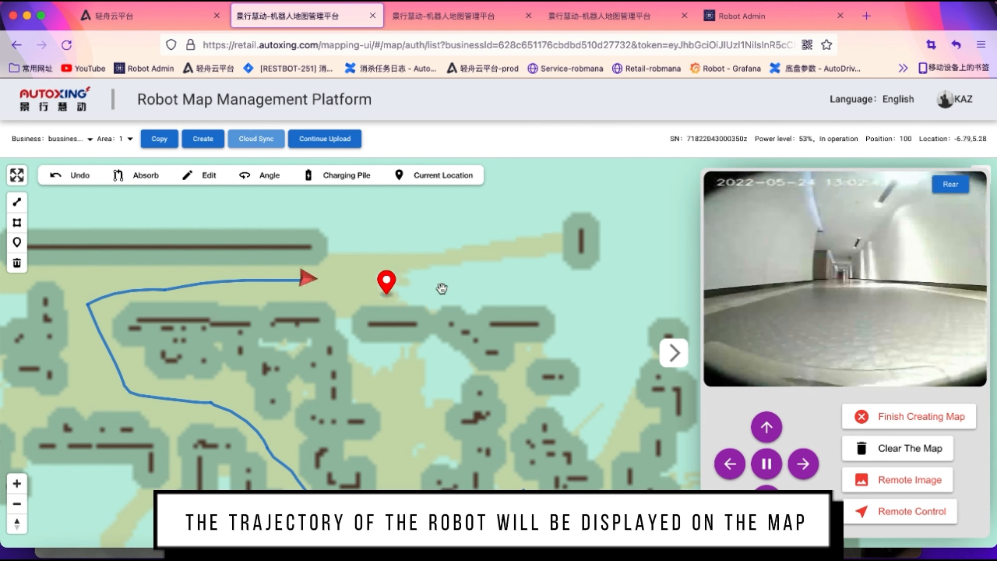
left_click(522, 285)
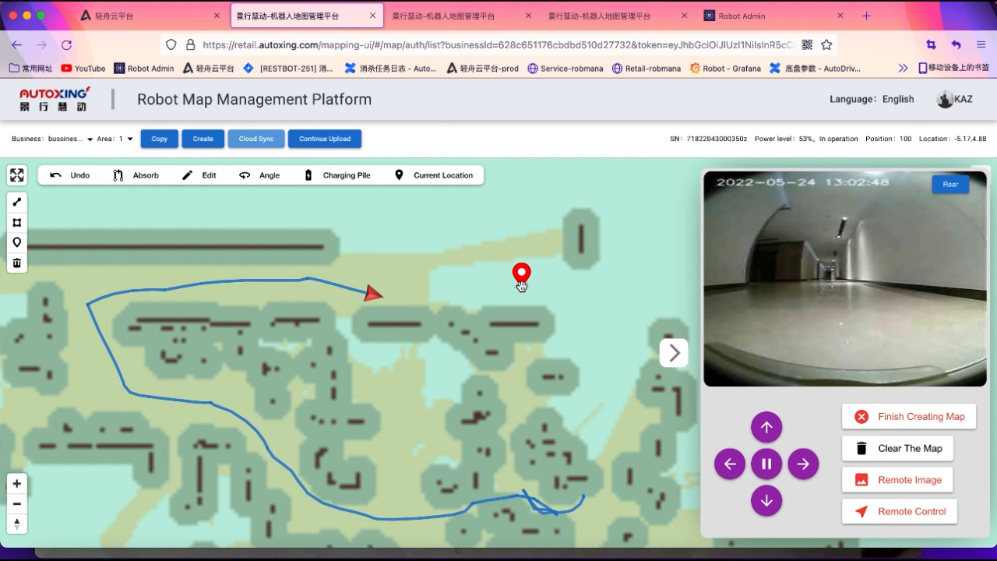
left_click(595, 293)
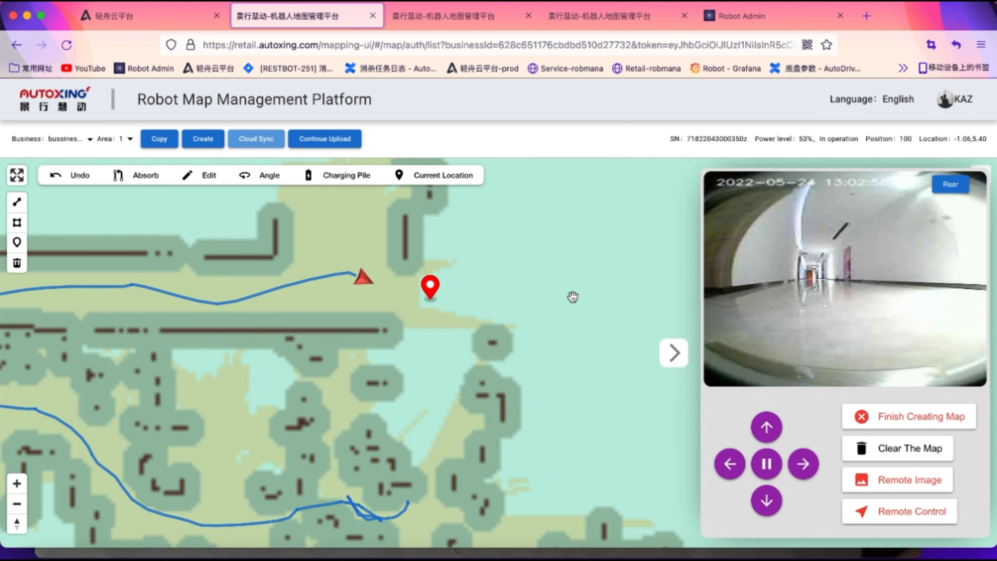
Keep scanning rightward along the corridor until the robot reaches its far right end
left_click_drag(572, 296, 457, 316)
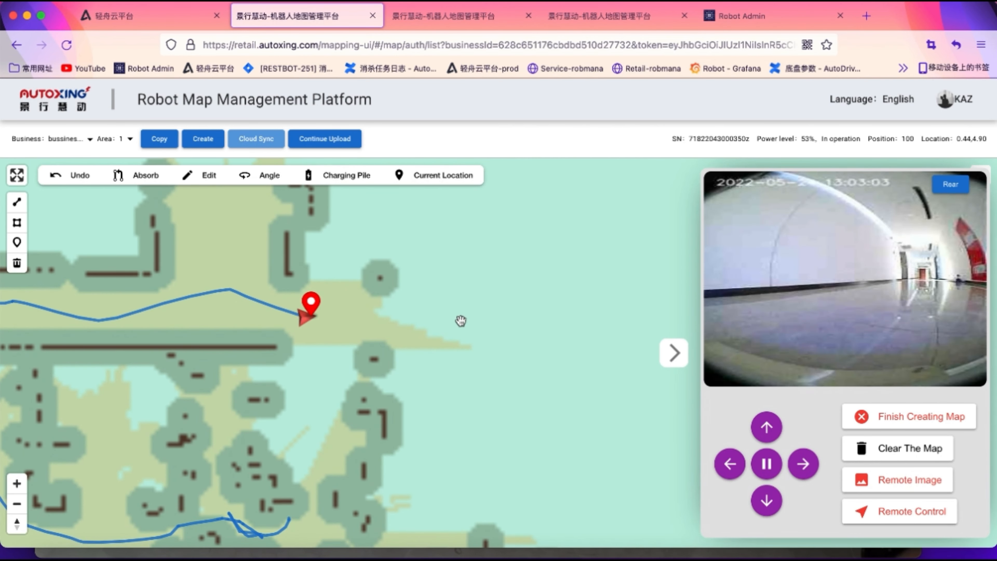
left_click(461, 321)
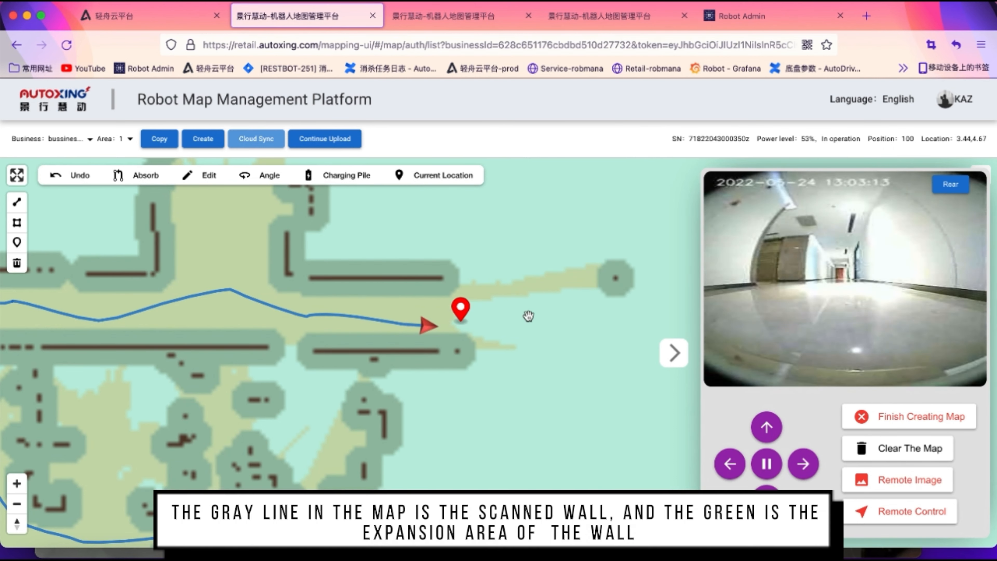
left_click(561, 321)
left_click_drag(588, 325, 399, 318)
scroll(399, 317, "down", 3)
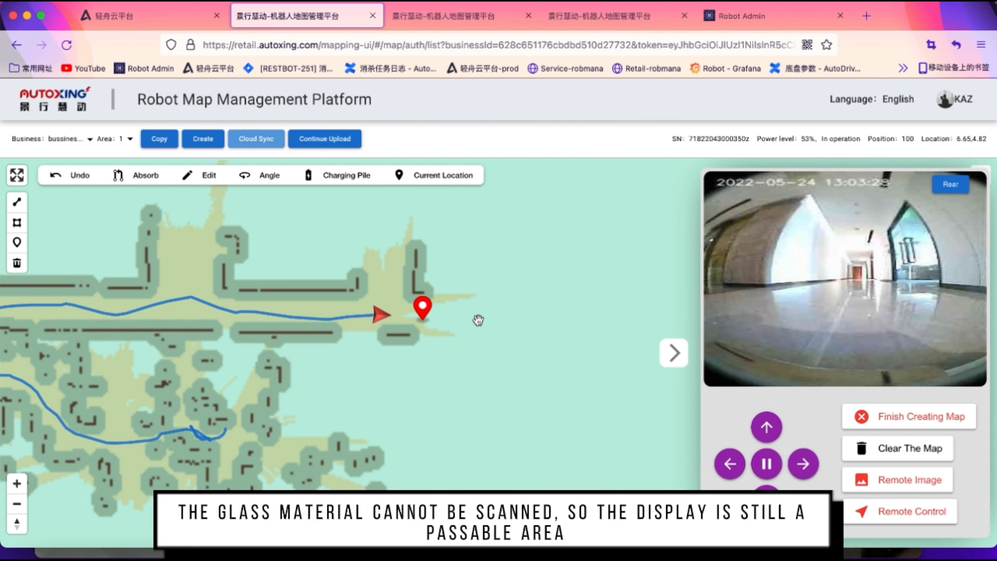
left_click(494, 317)
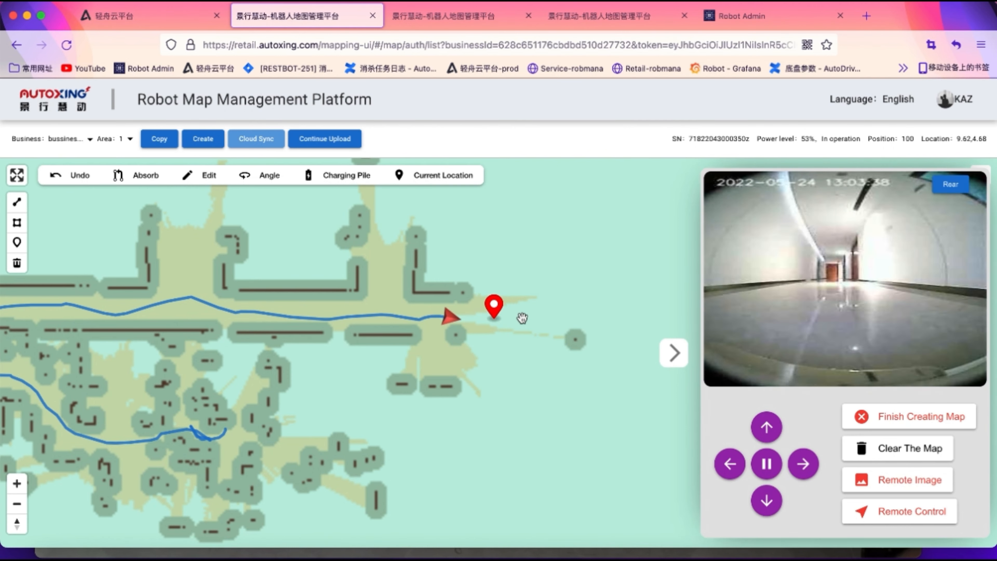
left_click_drag(519, 317, 482, 331)
left_click(496, 333)
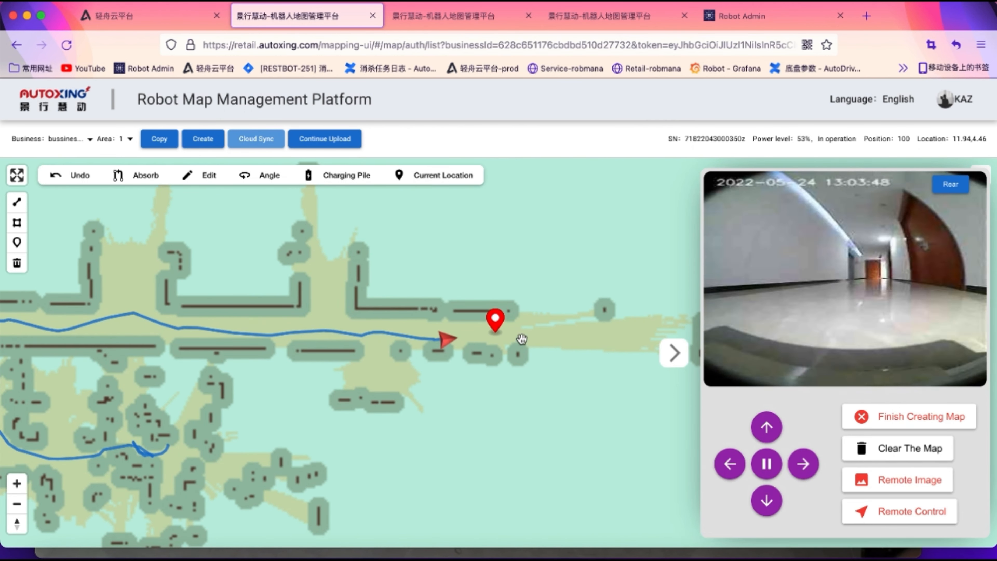
left_click(570, 347)
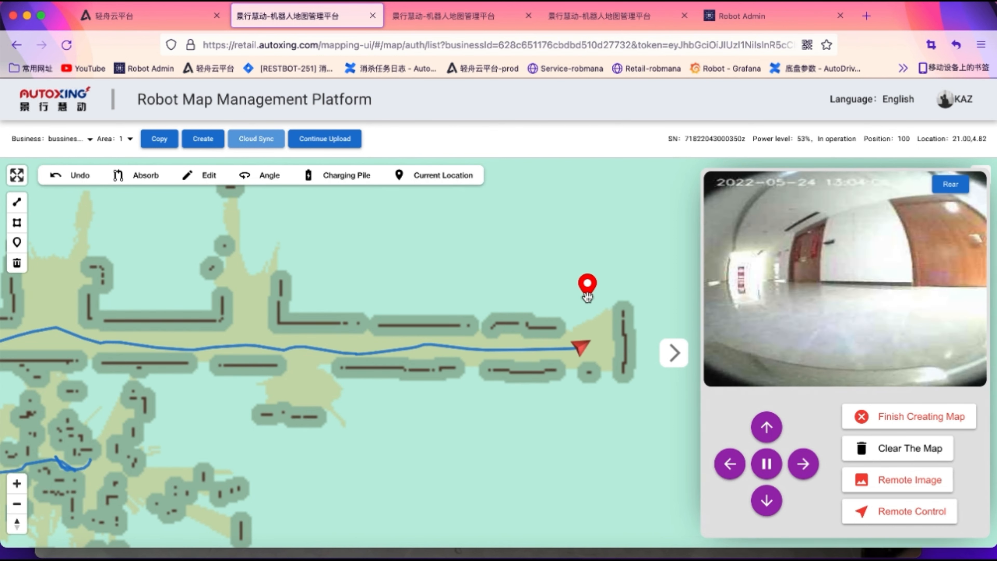
Drive the robot up the side corridor, left along the upper corridor, and down the left passage
left_click(600, 331)
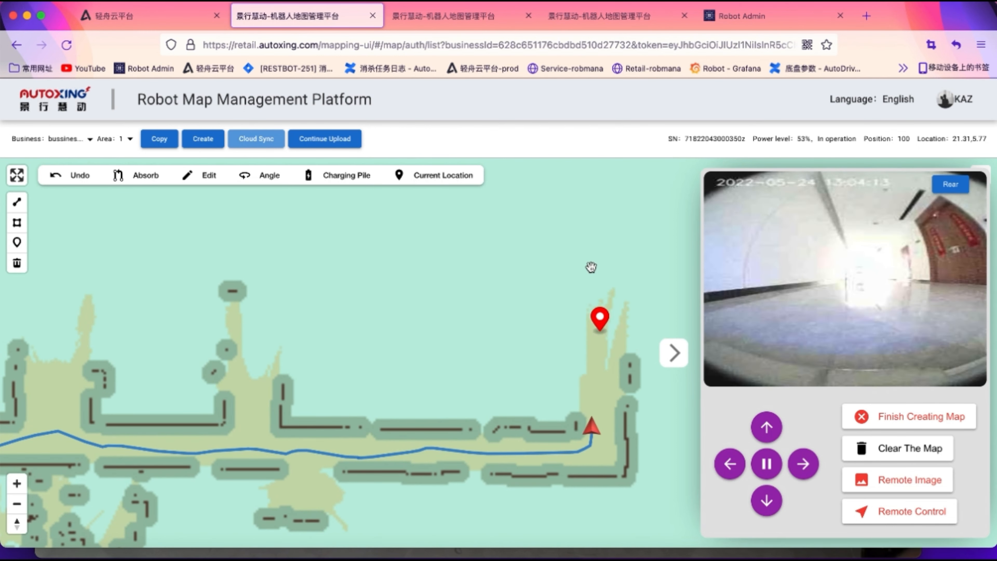
left_click(606, 223)
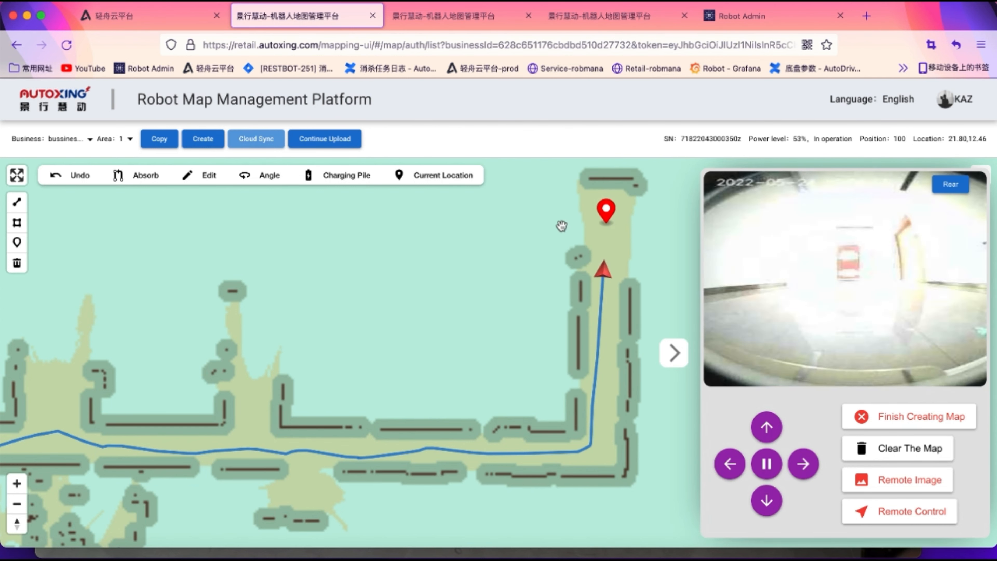
left_click(544, 214)
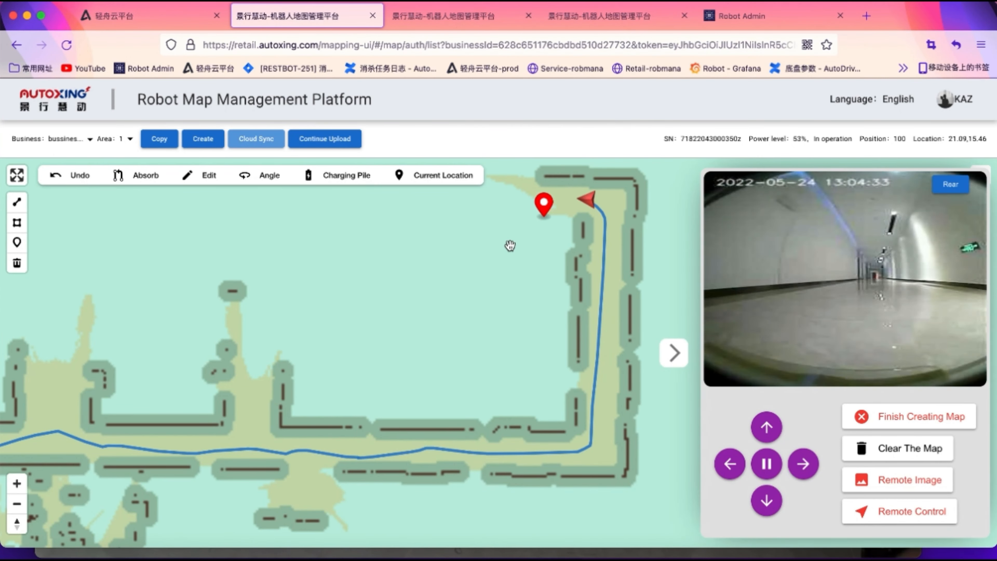
left_click_drag(510, 246, 623, 344)
left_click(626, 299)
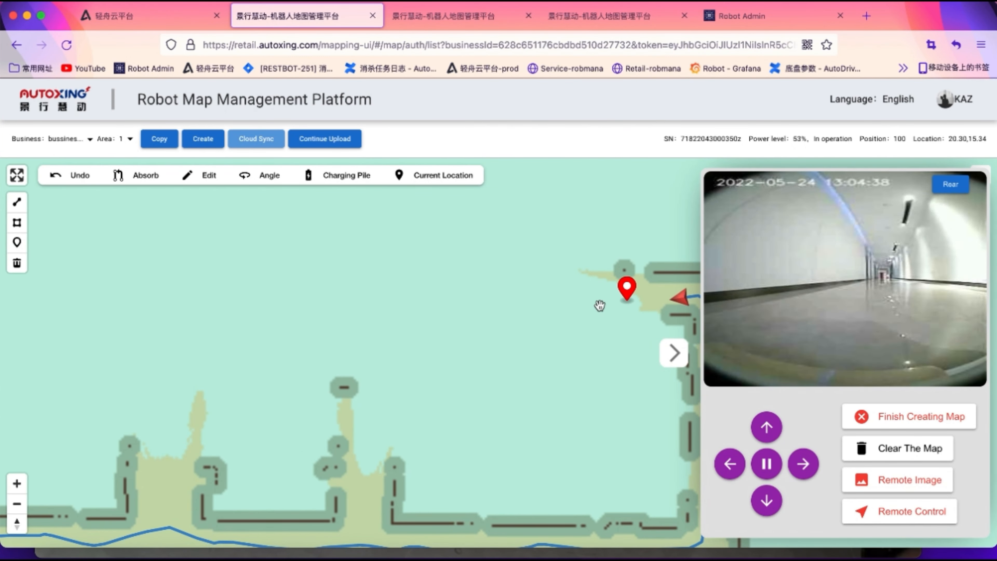
left_click(561, 295)
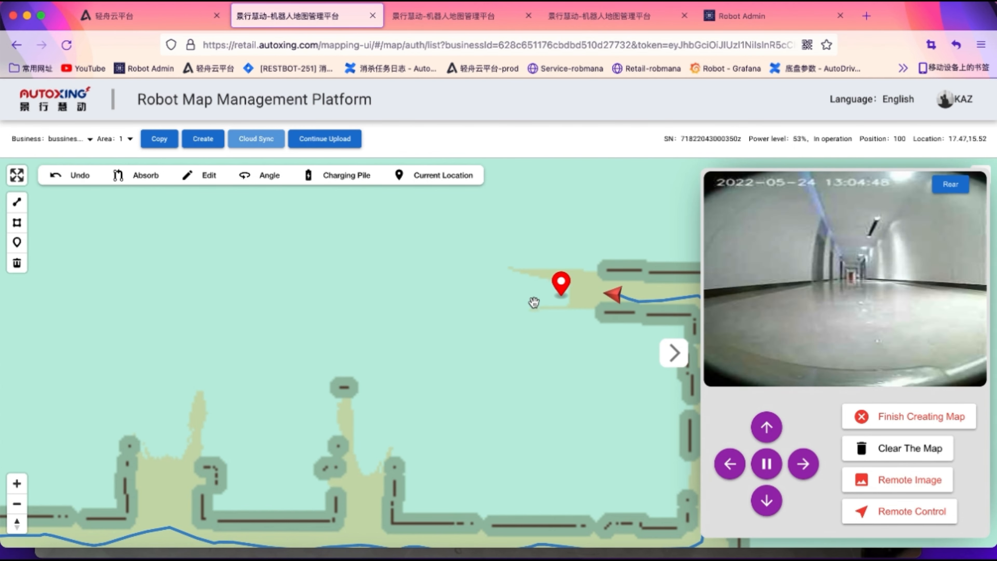
left_click(506, 288)
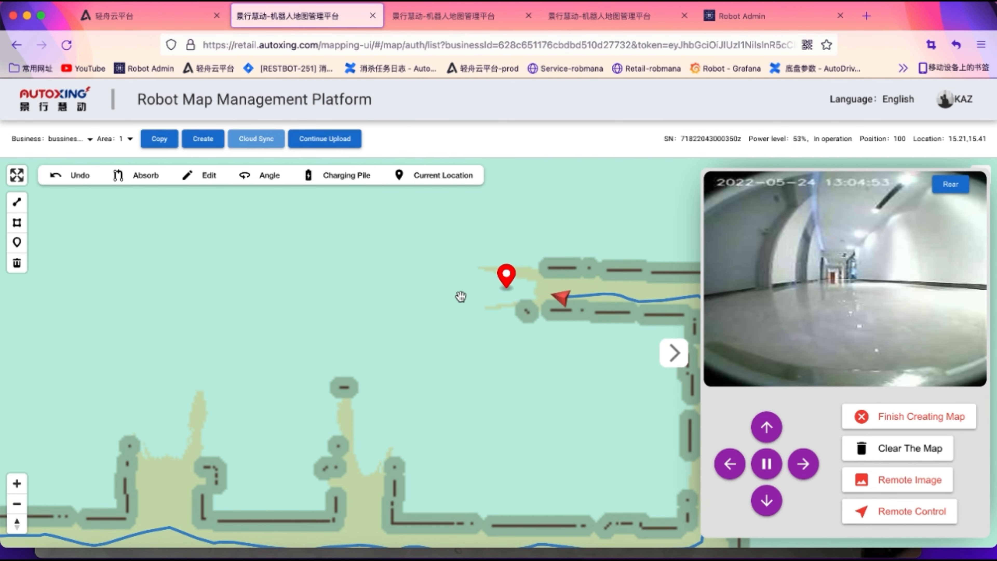
left_click(456, 290)
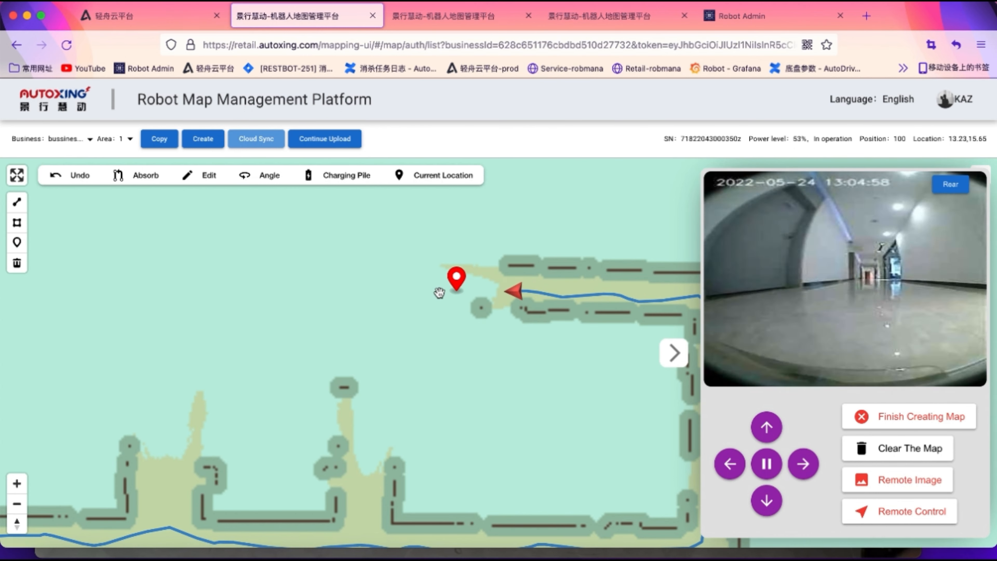
left_click(417, 289)
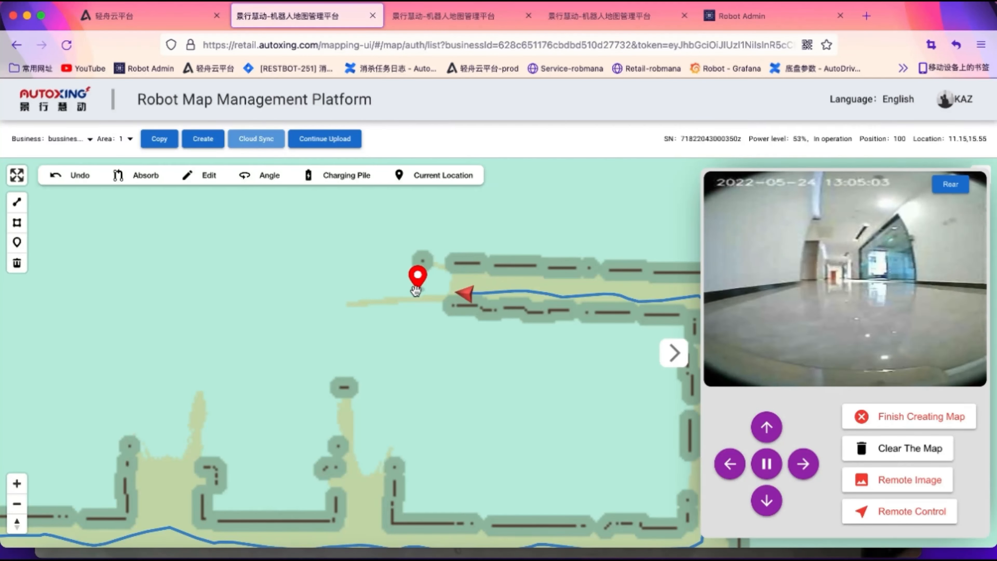
left_click(390, 286)
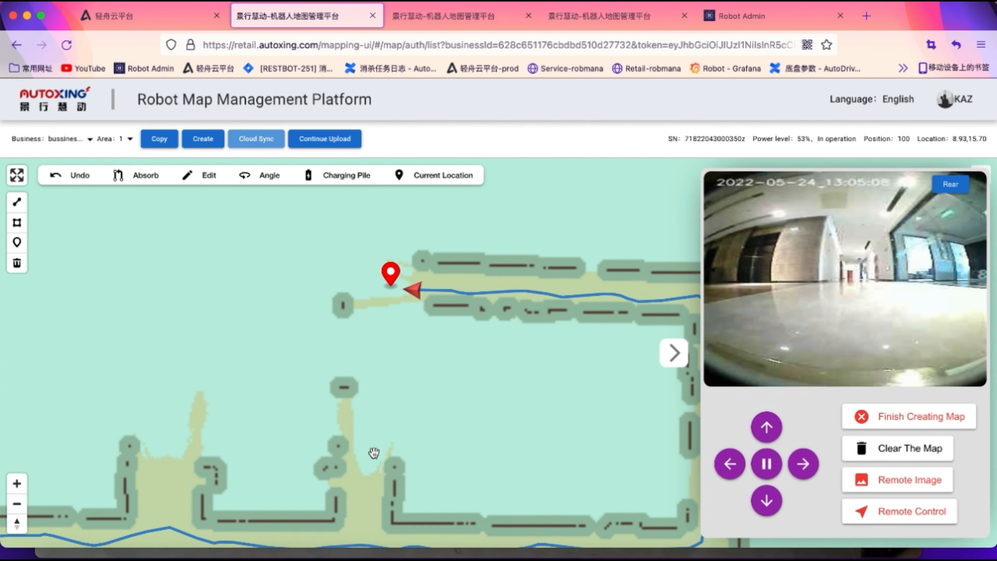
left_click(379, 337)
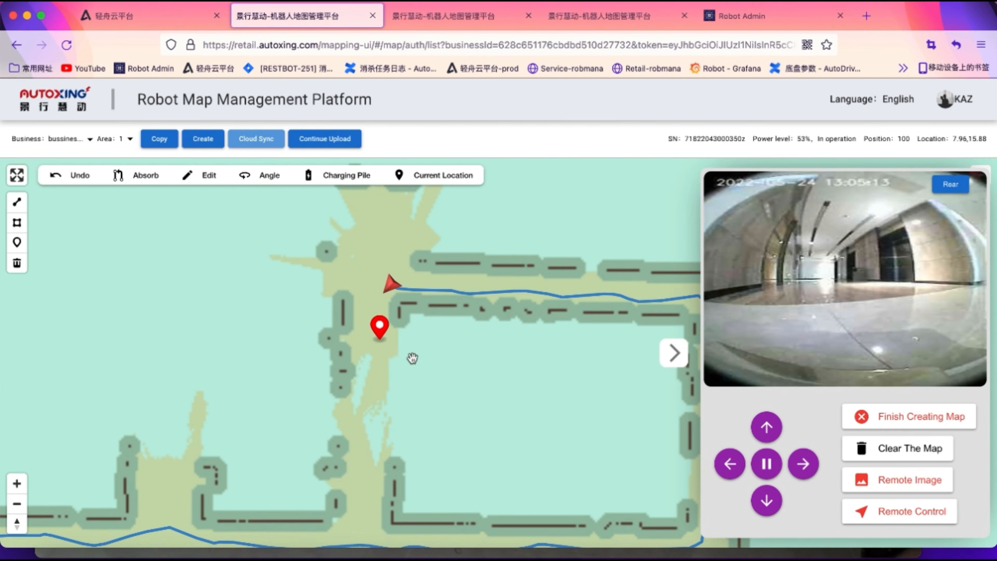
left_click(389, 401)
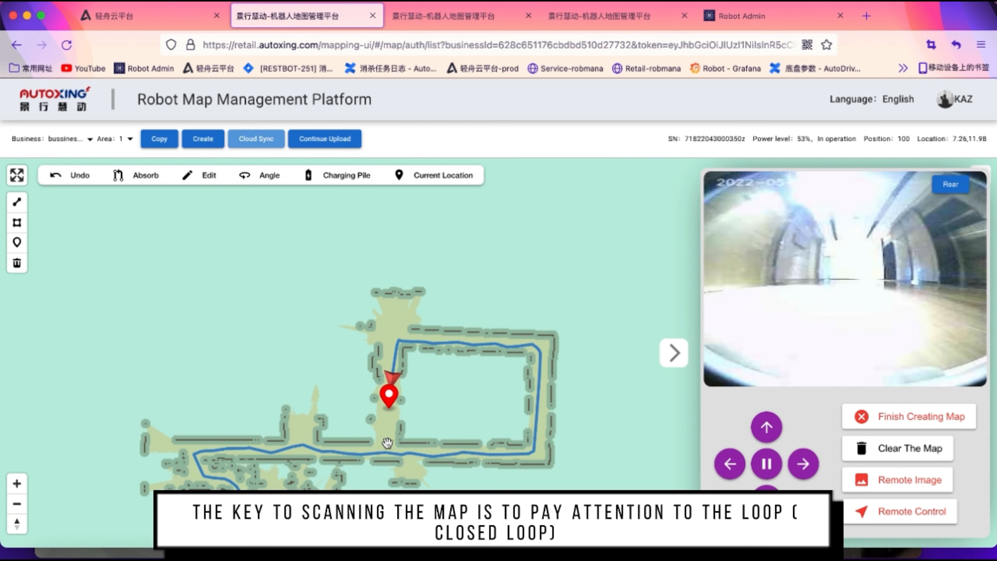
Send the robot to two target spots along the bottom path until loop closure recalibrates the map
left_click(383, 457)
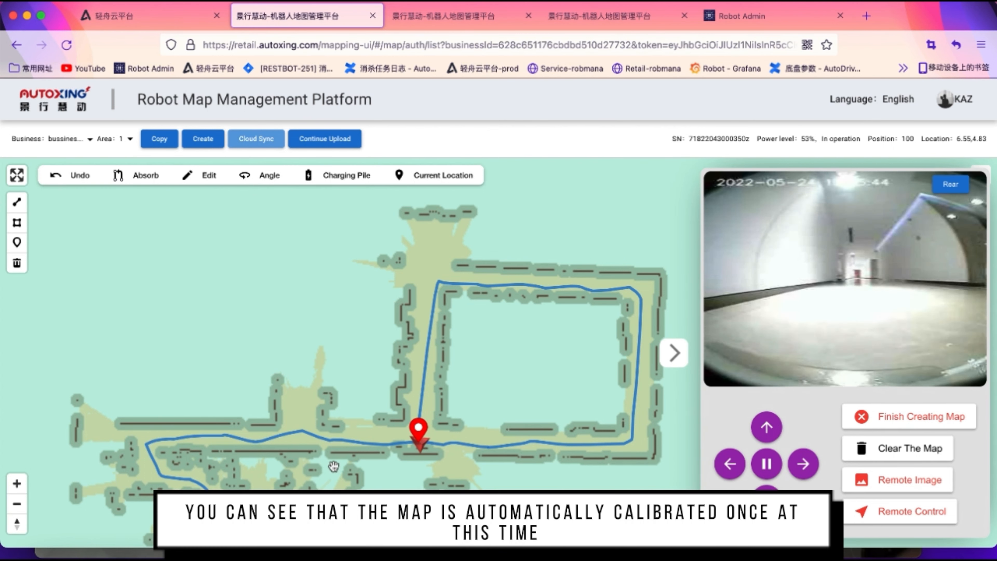
left_click(303, 428)
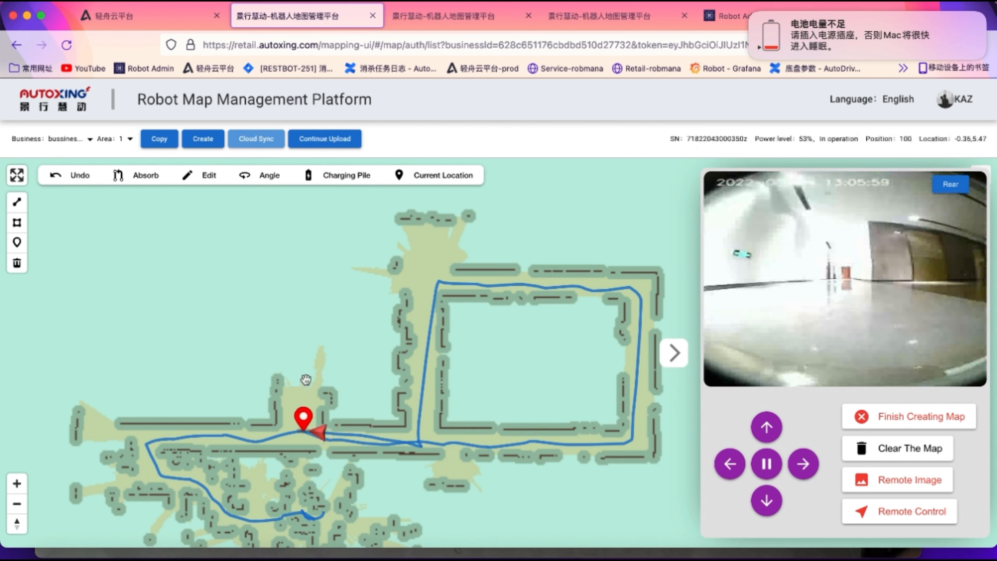
Move the robot's goal up the left corridor and along the top corridor
left_click_drag(304, 429, 306, 379)
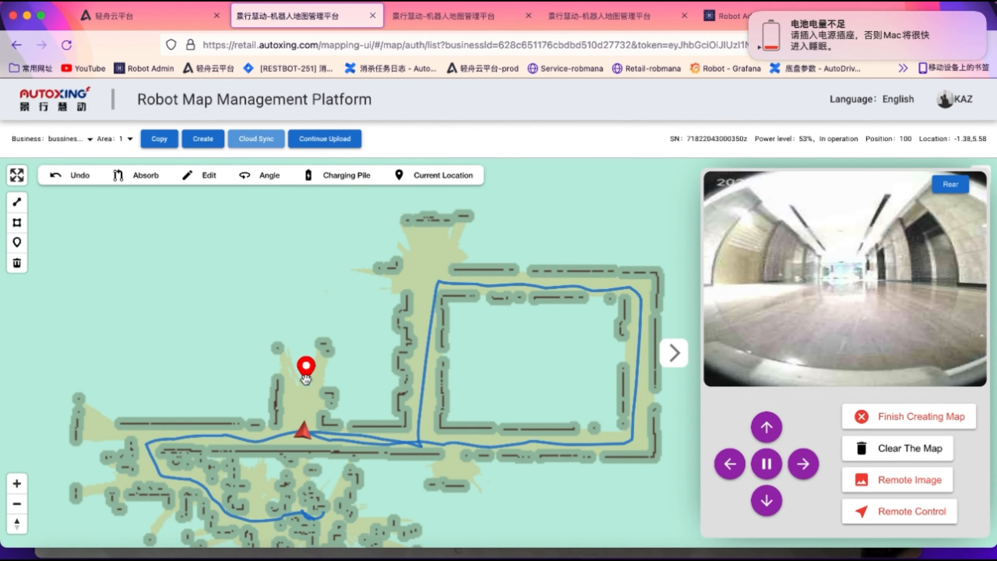
left_click_drag(306, 379, 307, 323)
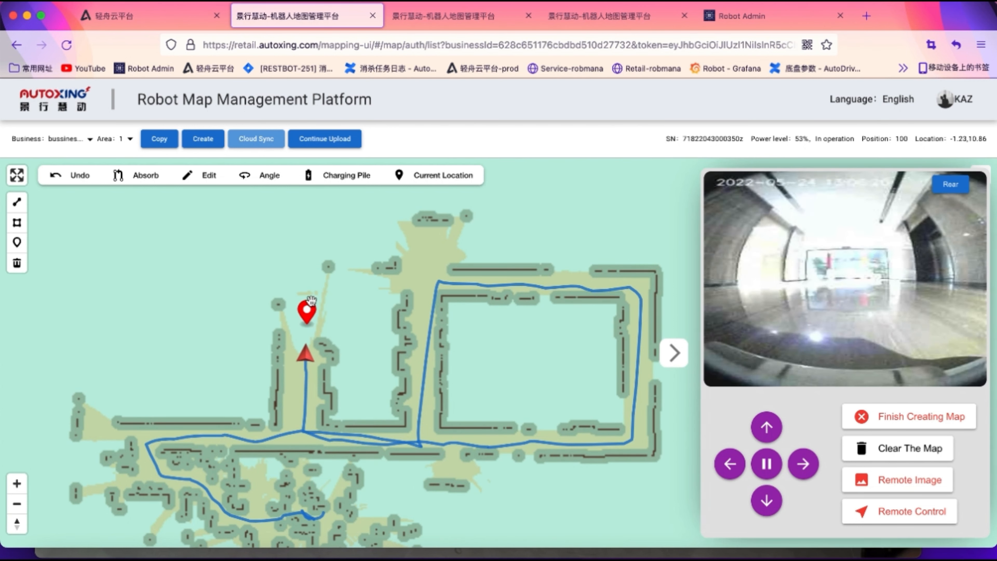
left_click_drag(306, 323, 342, 287)
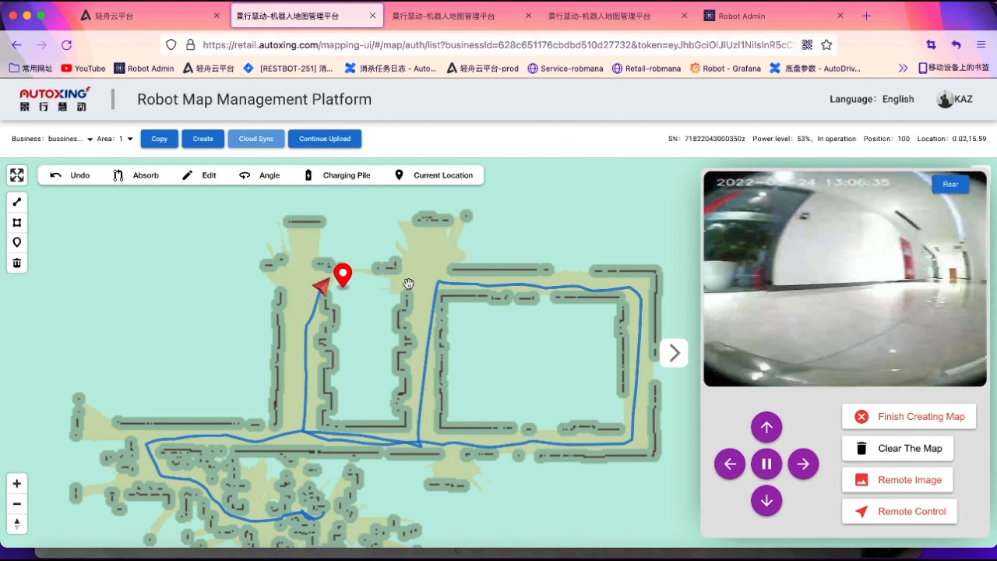
left_click(408, 285)
left_click(438, 281)
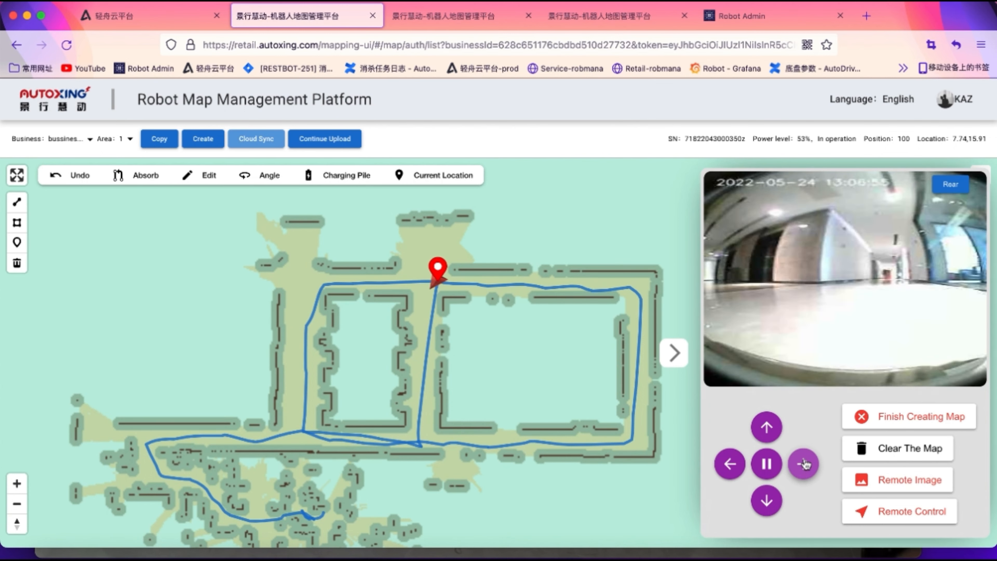
left_click(286, 280)
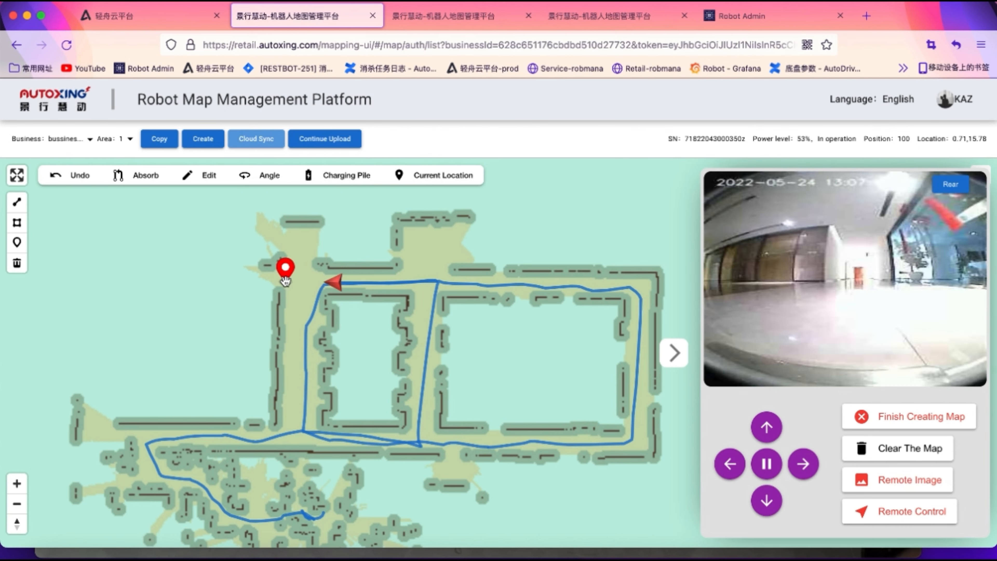
left_click(248, 279)
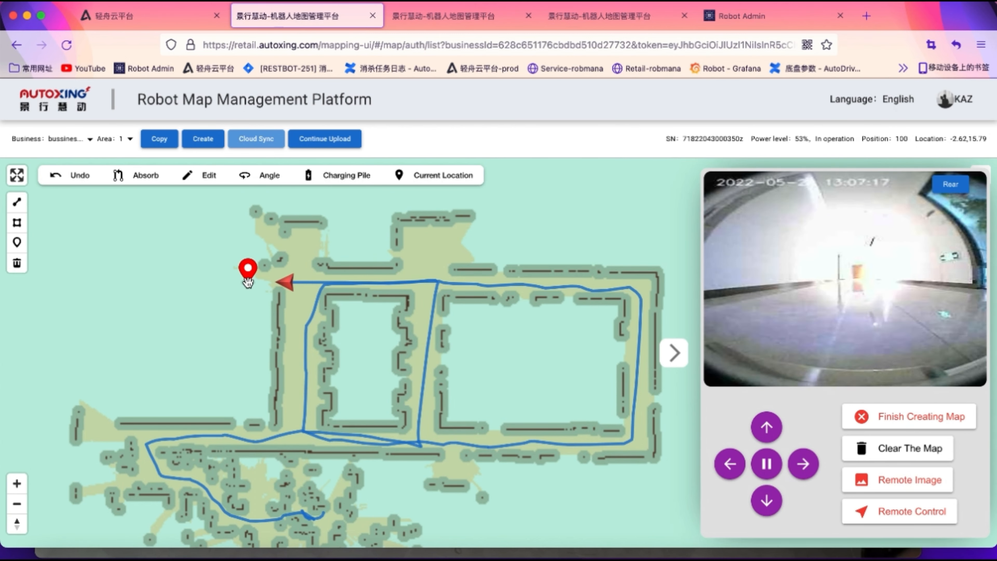
Steer the robot left along the top corridor, then down to the lower-left and back toward the start
left_click_drag(195, 317, 321, 329)
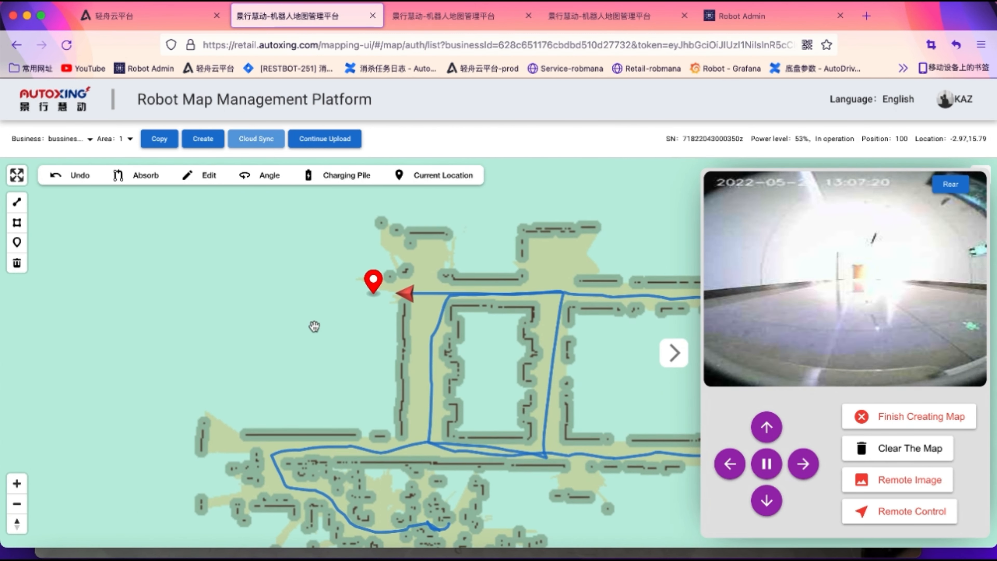
left_click(343, 292)
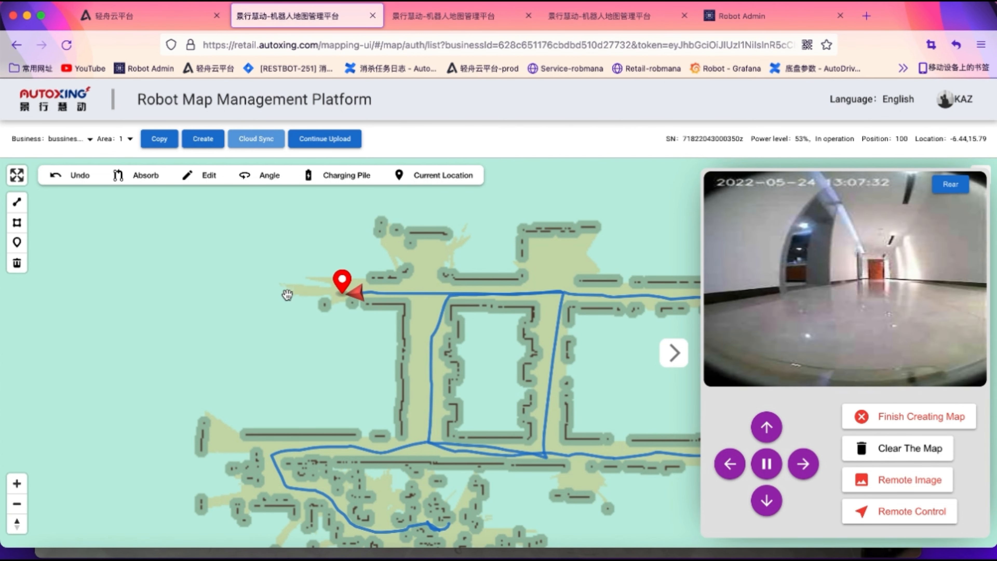
left_click(274, 293)
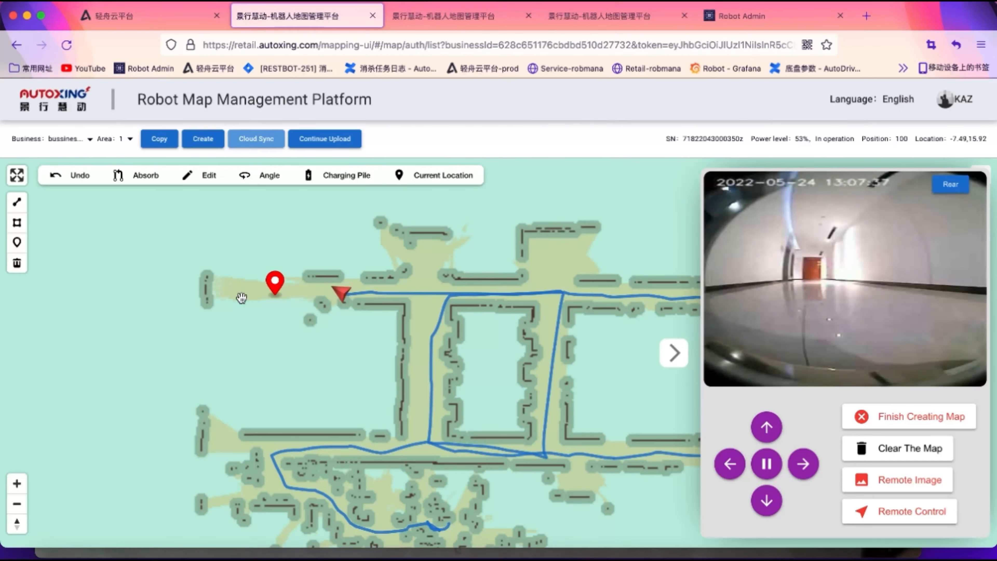
left_click(224, 290)
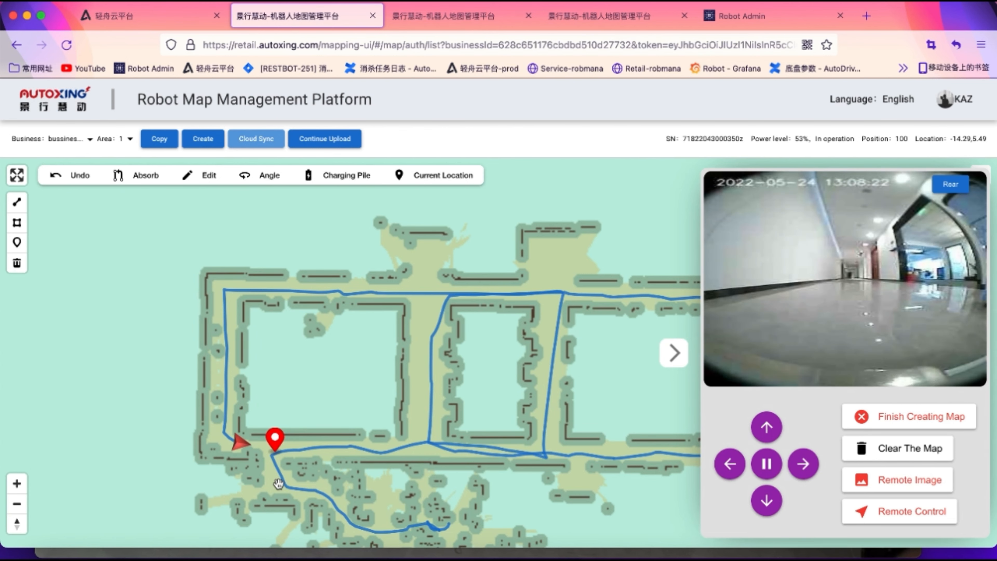
left_click(283, 485)
left_click_drag(285, 400, 278, 318)
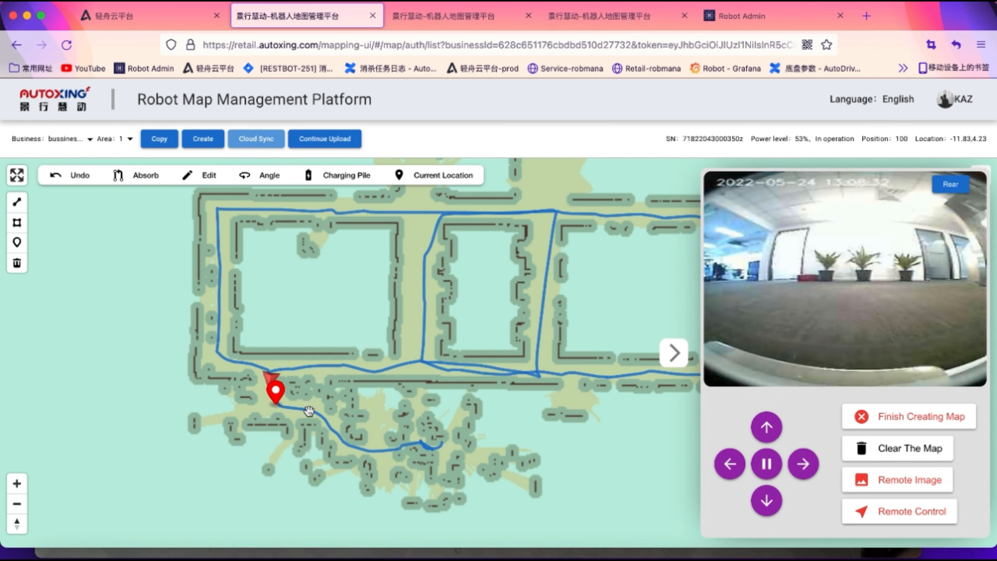
left_click(315, 411)
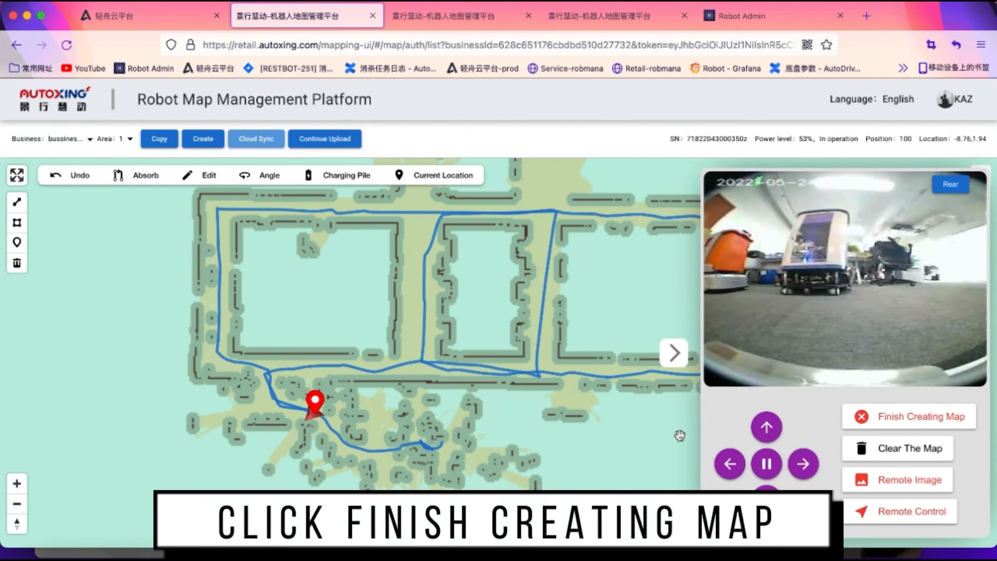
Finish creating the map, switch off remote control and remote image, and collapse the camera panel
left_click(890, 418)
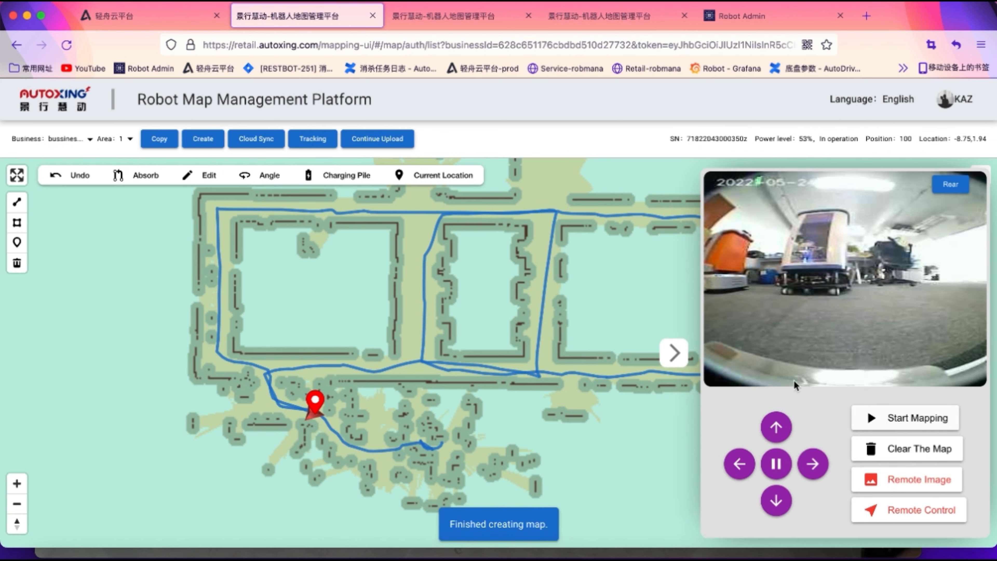
left_click(886, 506)
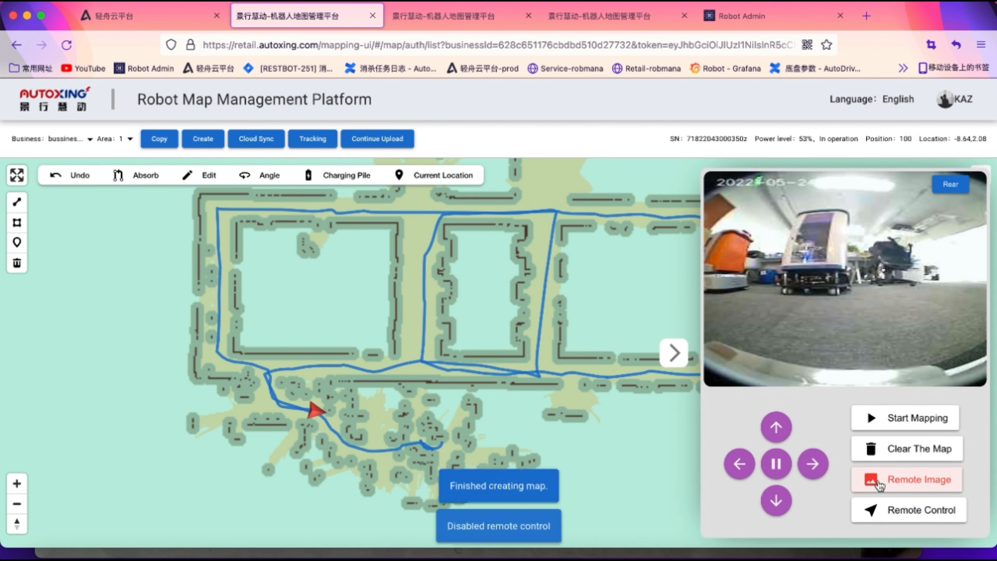
left_click(870, 479)
left_click(674, 353)
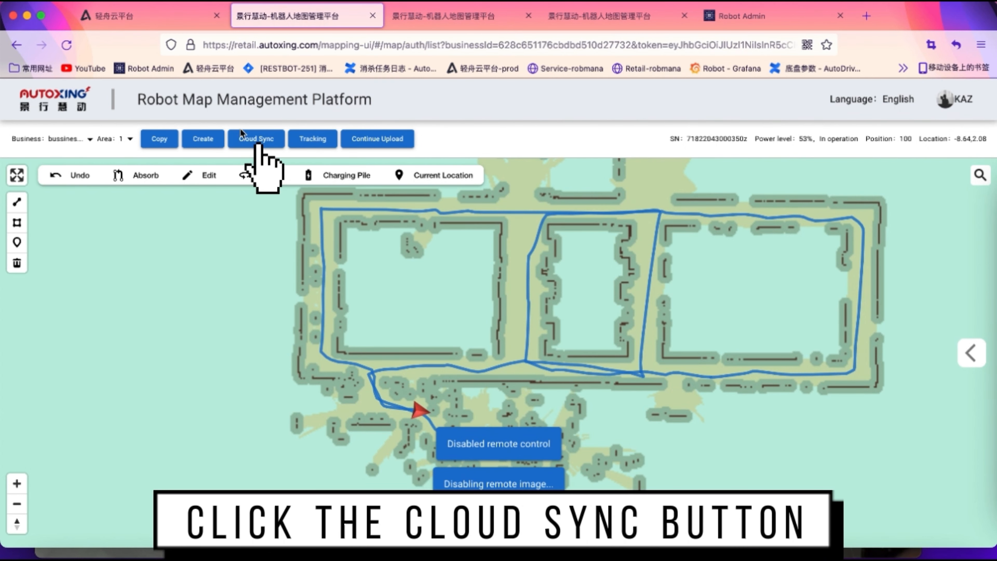
Upload the map editing data via Cloud Sync and acknowledge the success reminder
left_click(250, 143)
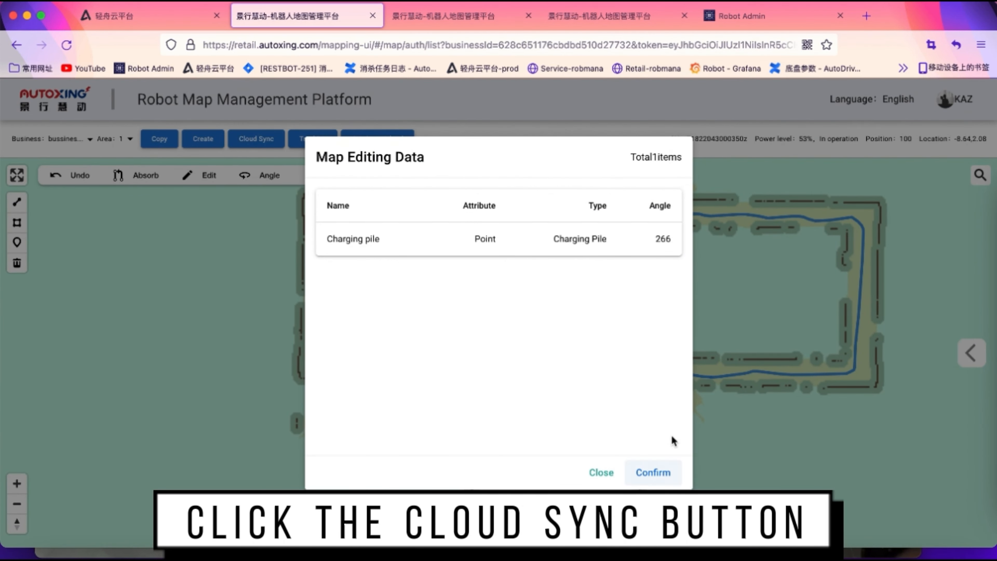
left_click(648, 473)
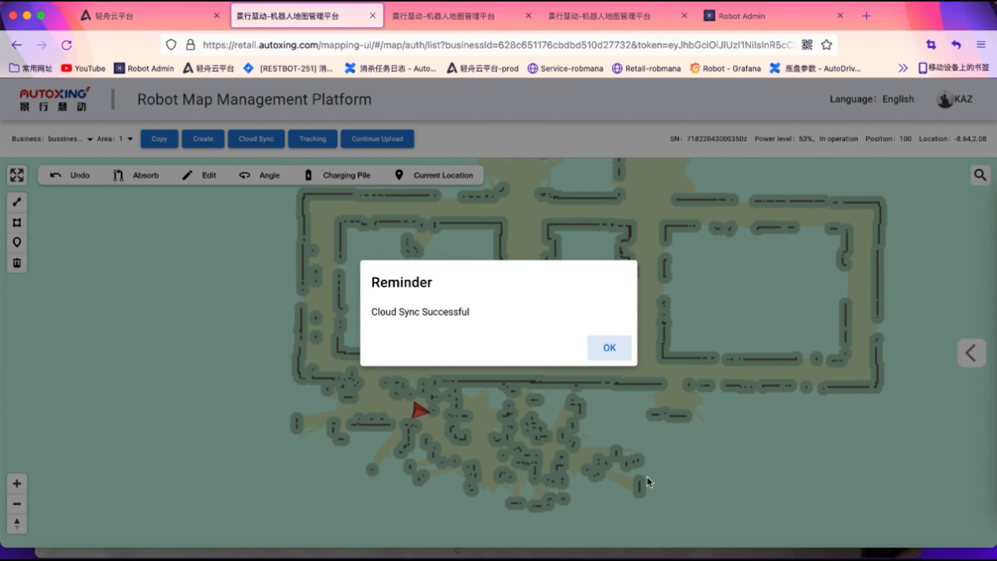
left_click(606, 348)
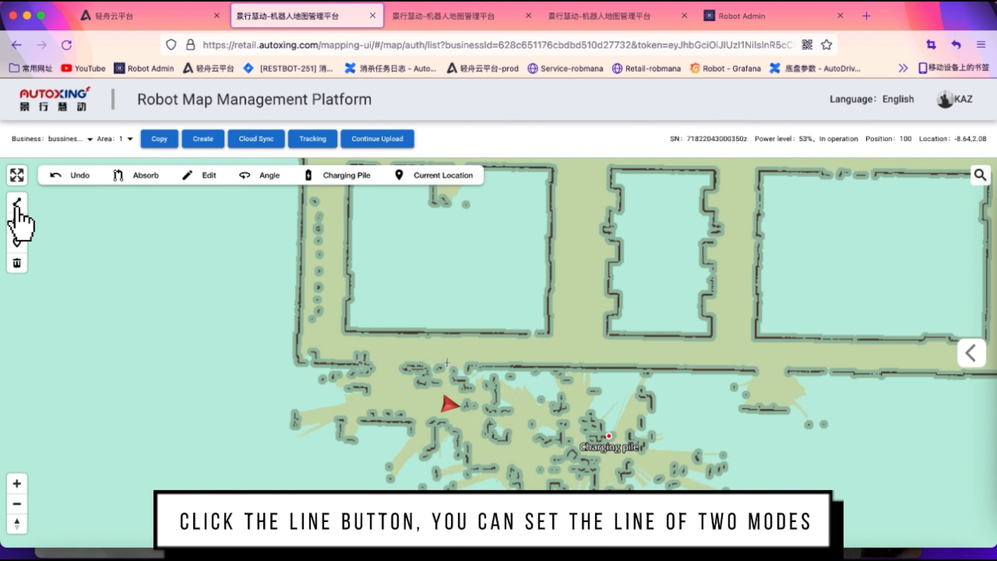
Draw three Virtual Wall lines: one across the map, one along the upper corridor, one in the left corridor
left_click(17, 204)
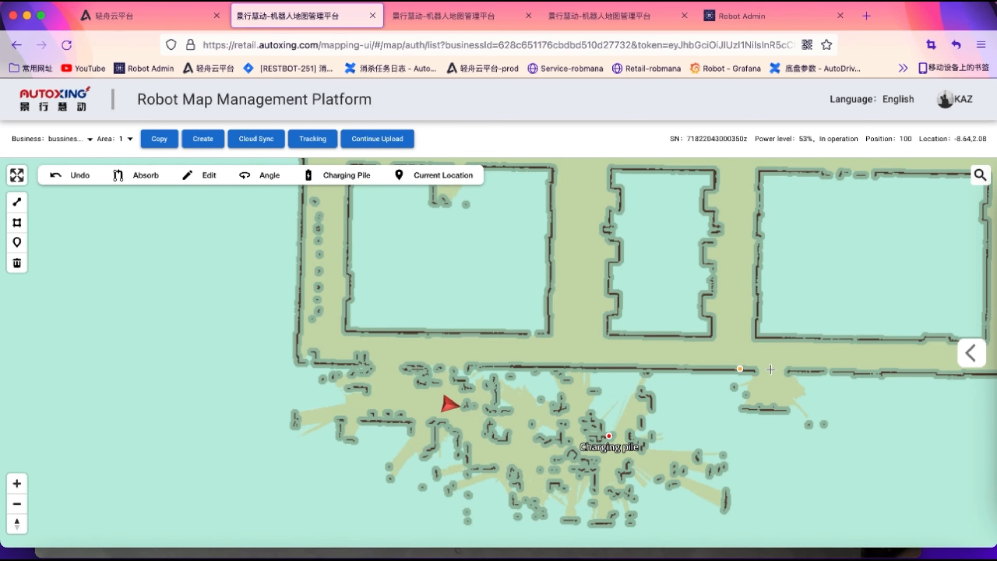
left_click(804, 369)
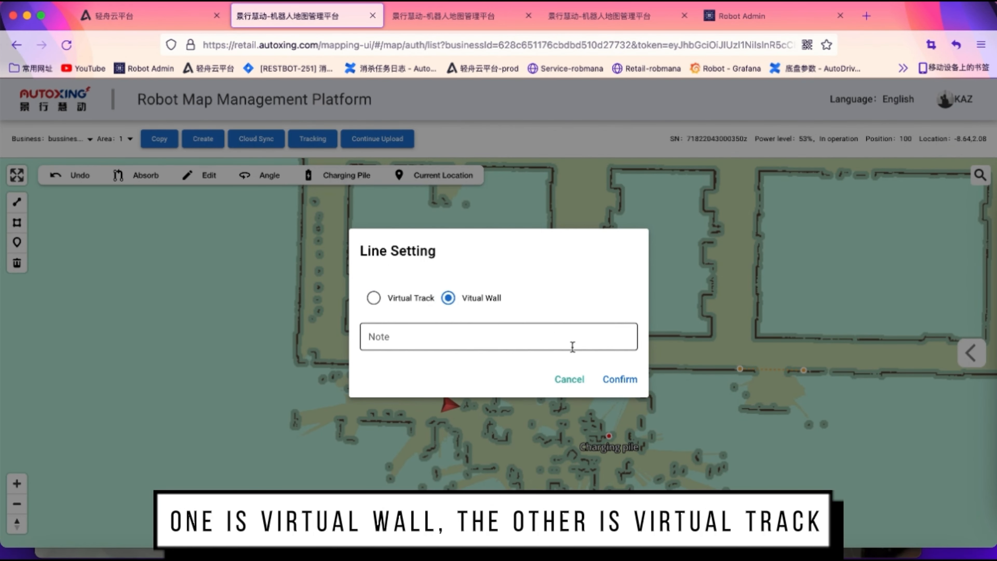
left_click(617, 381)
left_click_drag(852, 399, 582, 479)
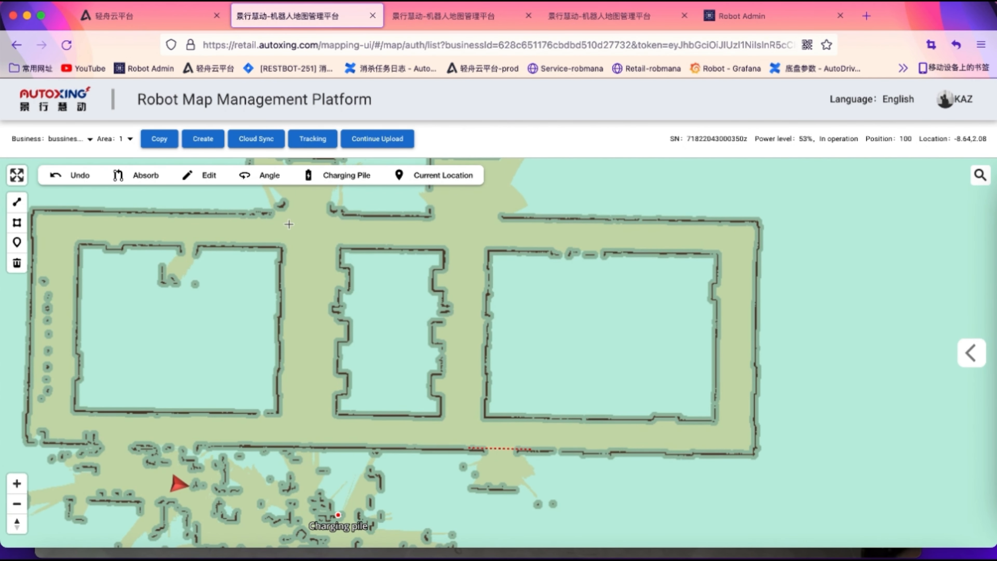
left_click(255, 215)
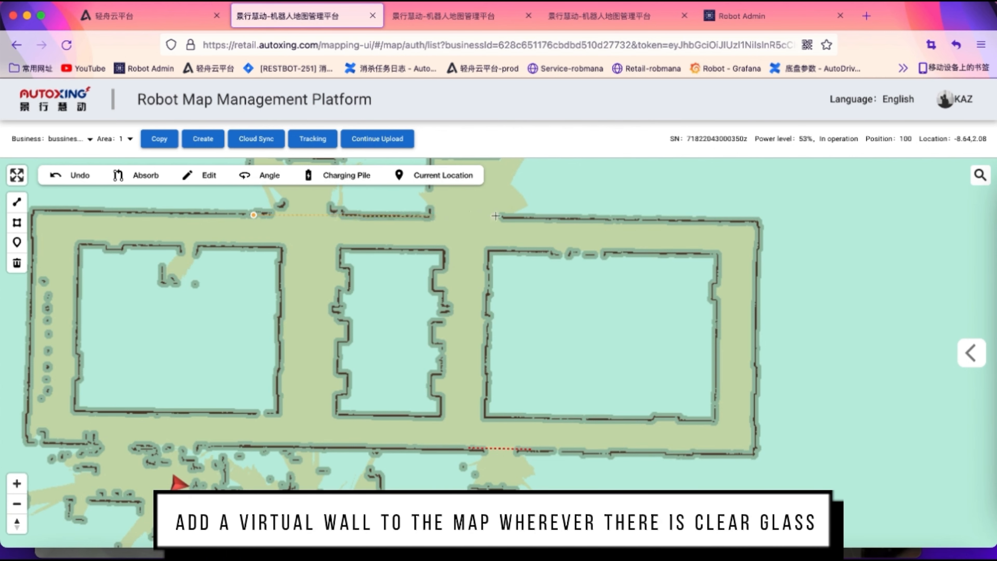
left_click(508, 217)
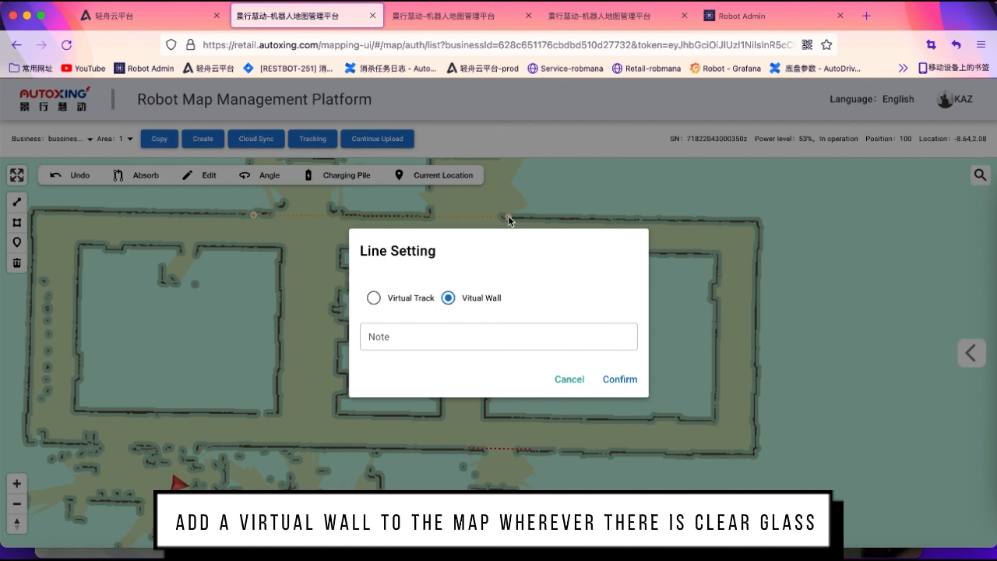
left_click(618, 379)
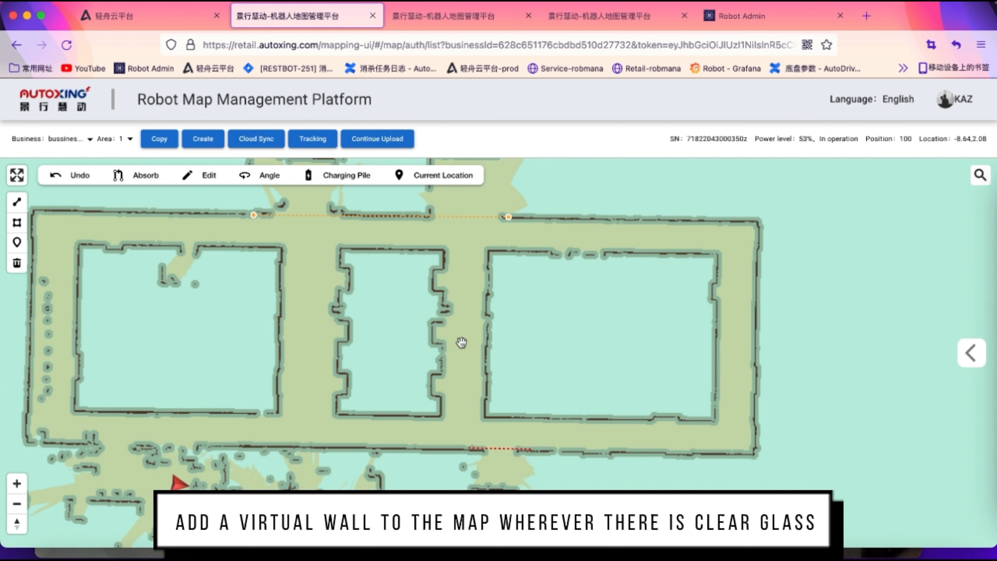
left_click_drag(116, 281, 218, 248)
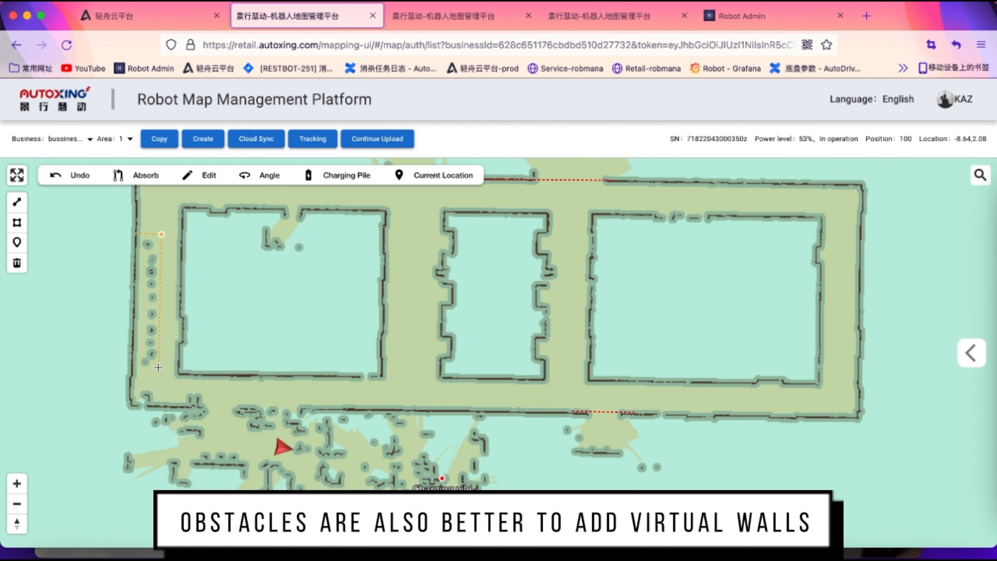
double_click(134, 367)
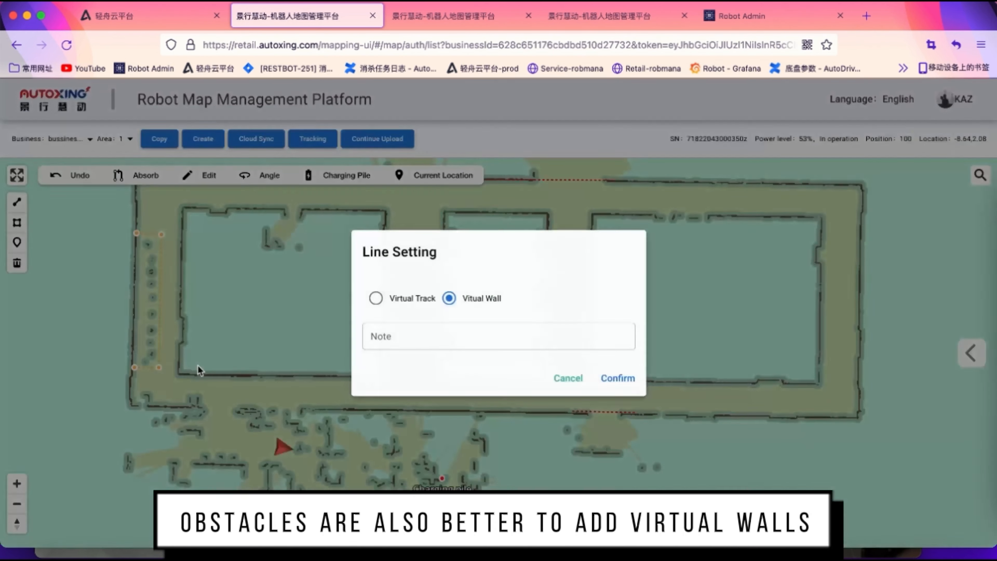
left_click(619, 380)
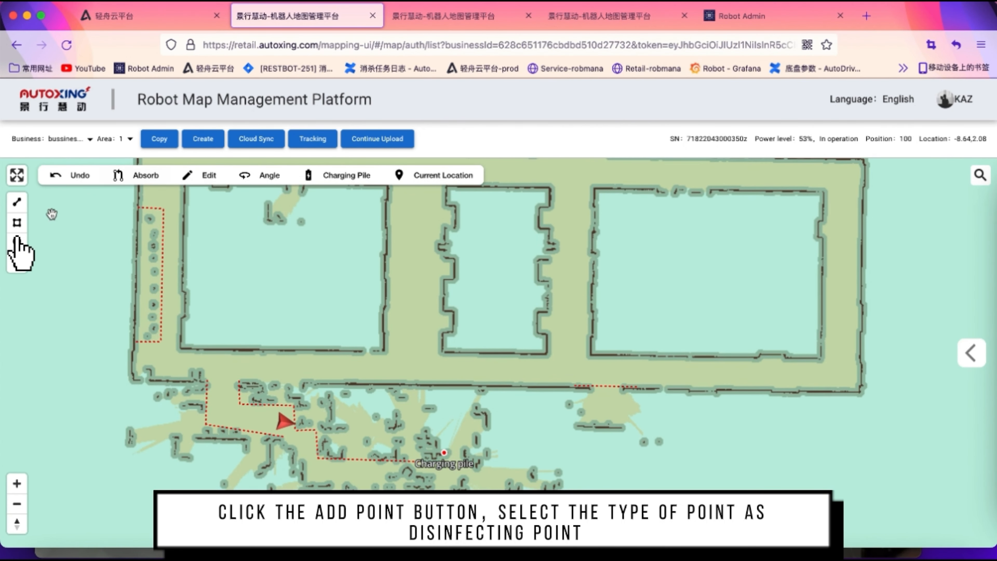
Add a Disinfection Point named 'disinfection' in the lower-left corridor
left_click(18, 243)
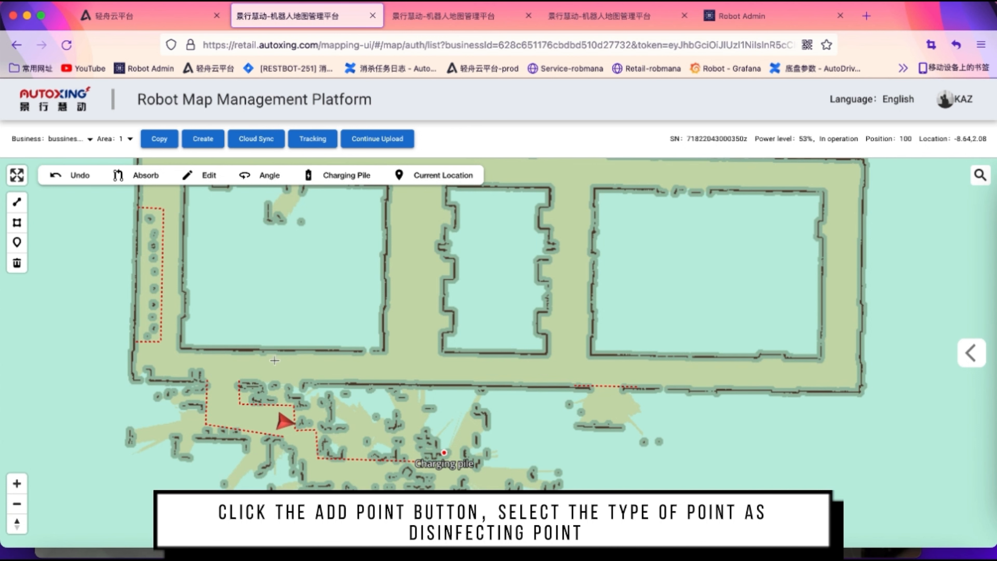
left_click(224, 367)
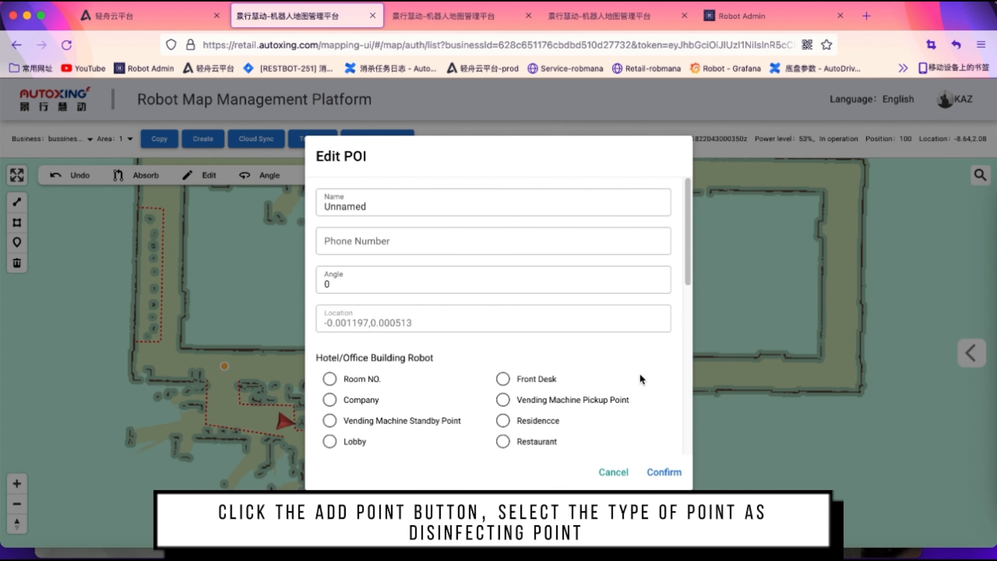
scroll(640, 375, "down", 6)
left_click(330, 390)
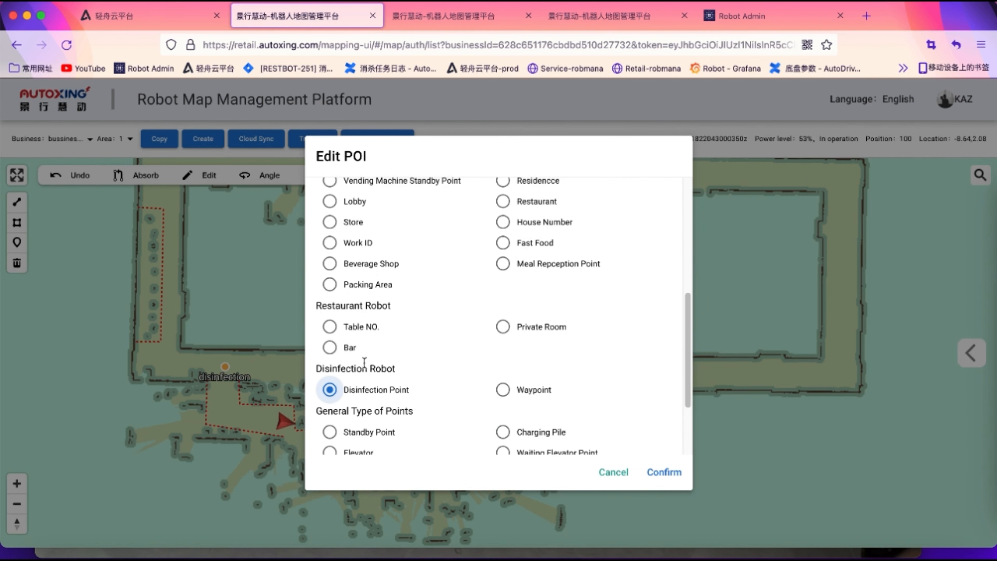
left_click(664, 472)
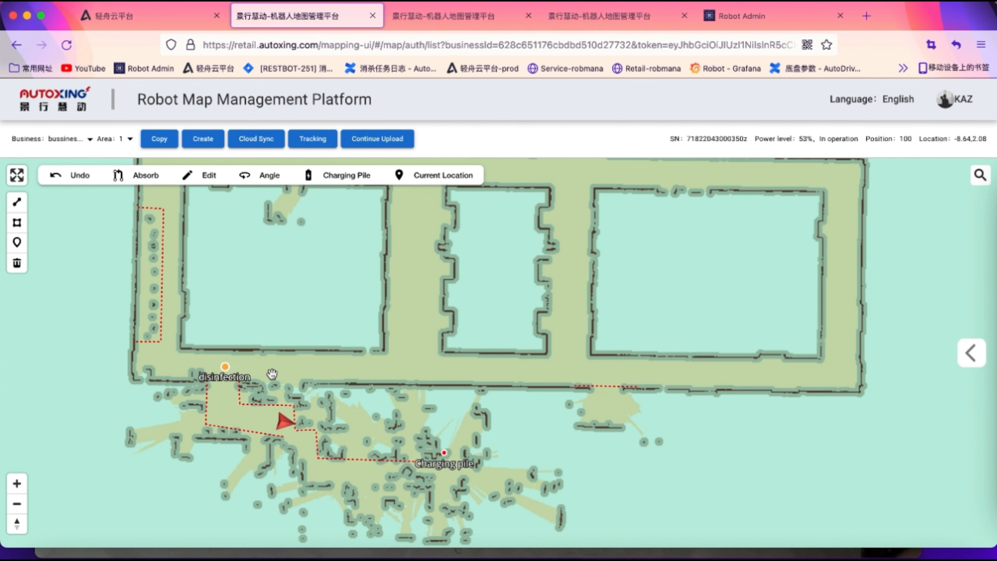
Add a second disinfection point, dis-2, further along the corridor
left_click(16, 243)
left_click(405, 368)
left_click(385, 207)
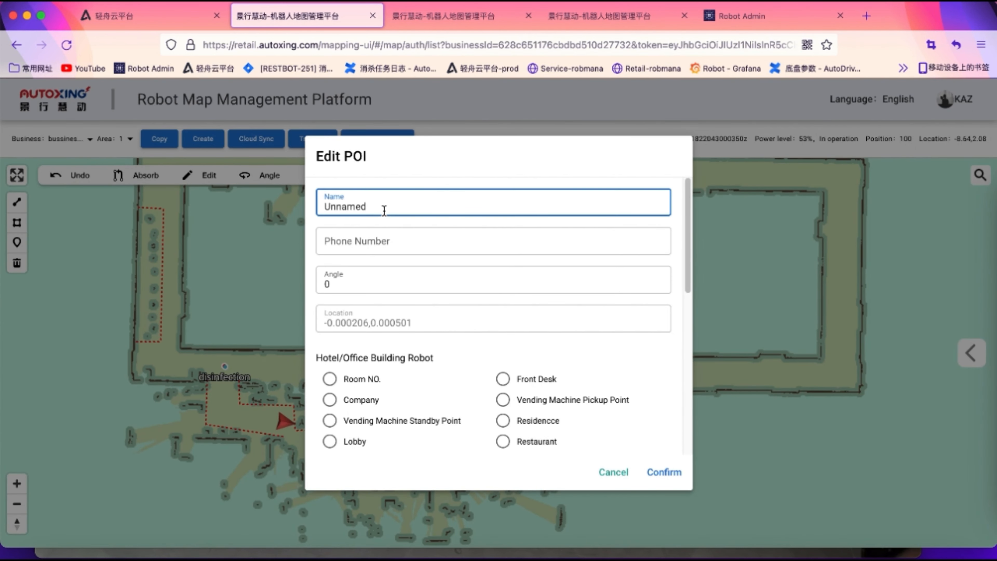
key("BackSpace")
key("BackSpace")
key("BackSpace")
key("BackSpace")
key("BackSpace")
key("BackSpace")
key("BackSpace")
scroll(432, 381, "down", 5)
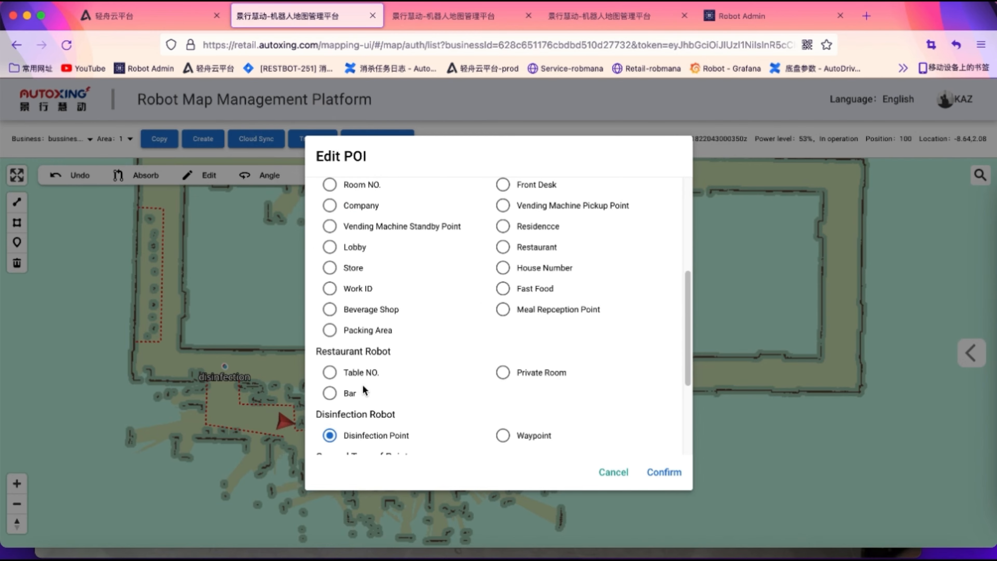
left_click(663, 473)
Add disinfection points dis-3 and dis-4 toward the corridor's right end
left_click(561, 364)
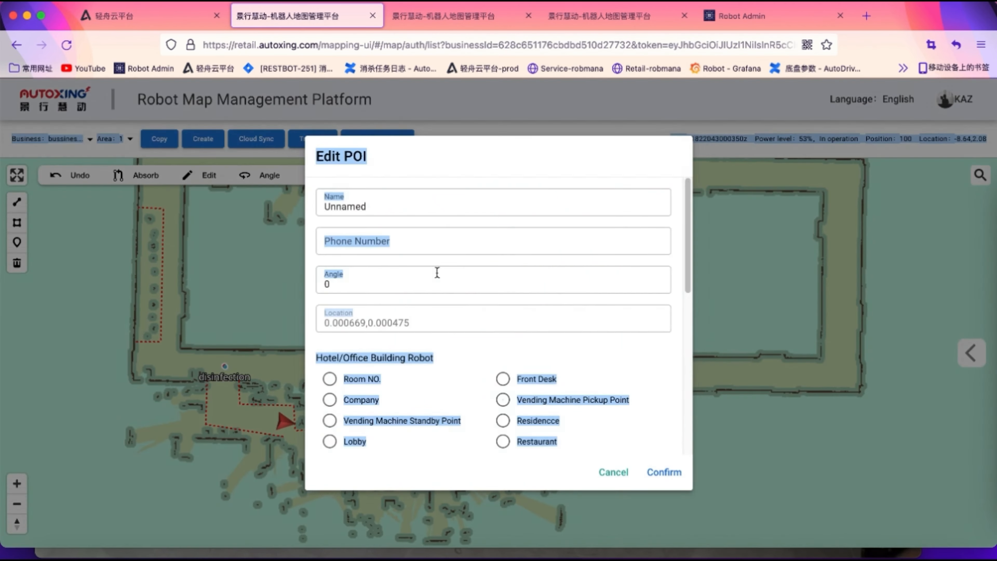
double_click(341, 207)
type("dis-3")
left_click(664, 472)
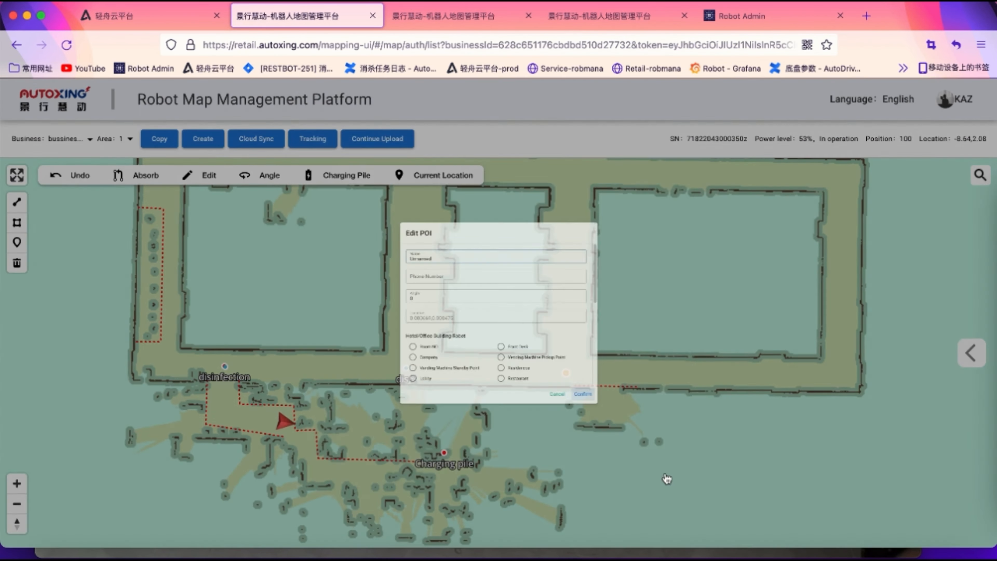
left_click(822, 374)
double_click(341, 207)
type("dis-4")
left_click(663, 471)
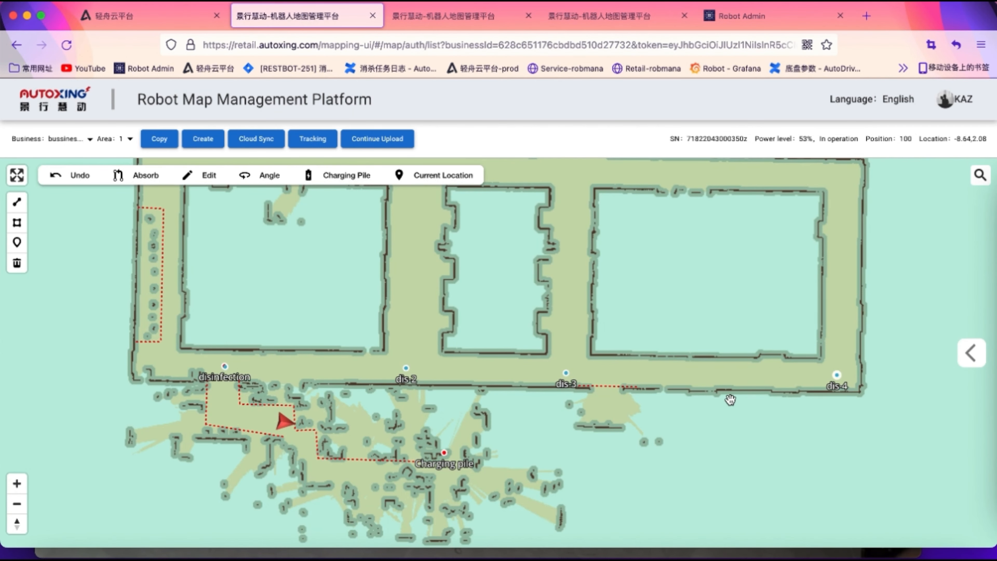
left_click(17, 203)
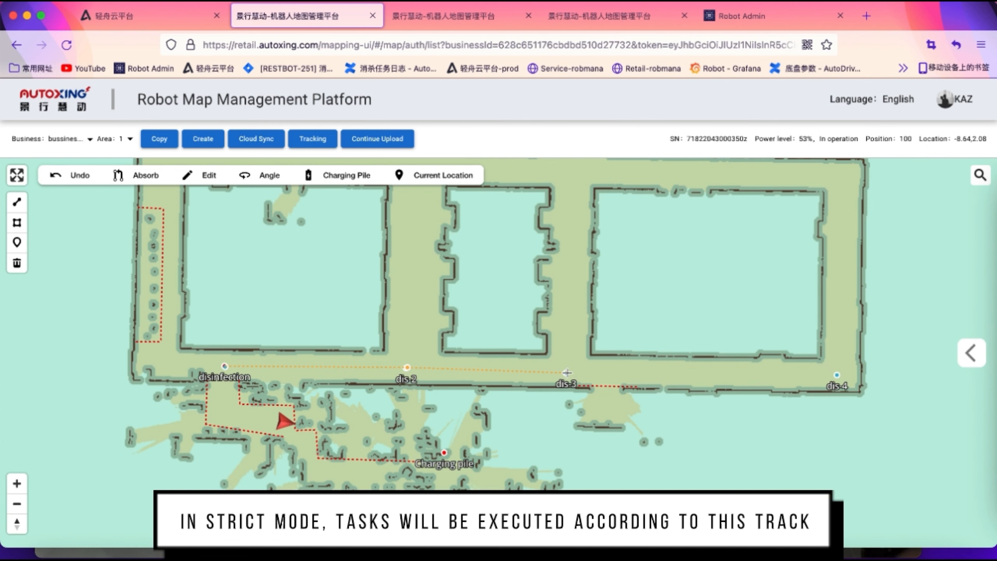
End the line at dis-4 and set it as a Virtual Track
double_click(839, 376)
left_click(384, 293)
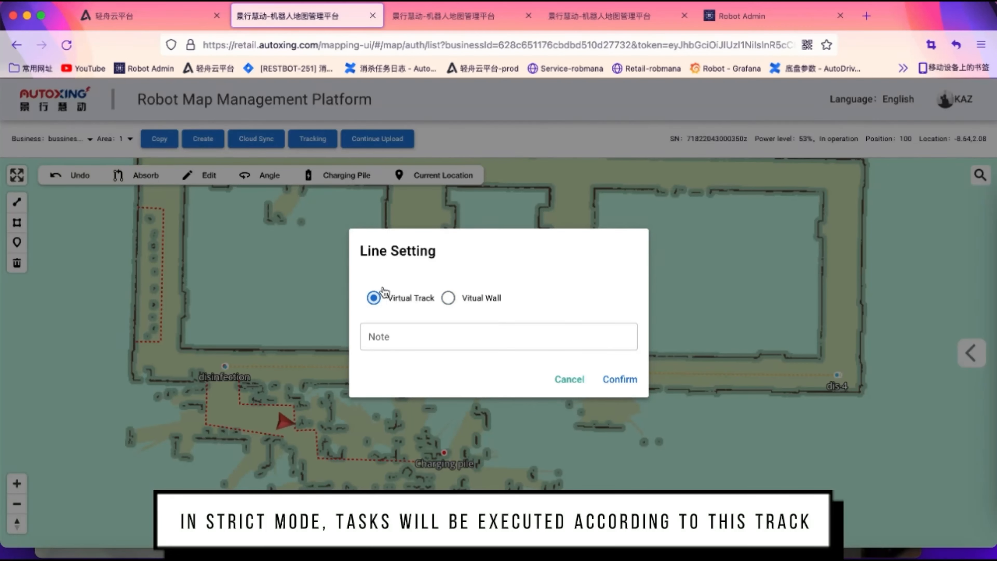
left_click(609, 381)
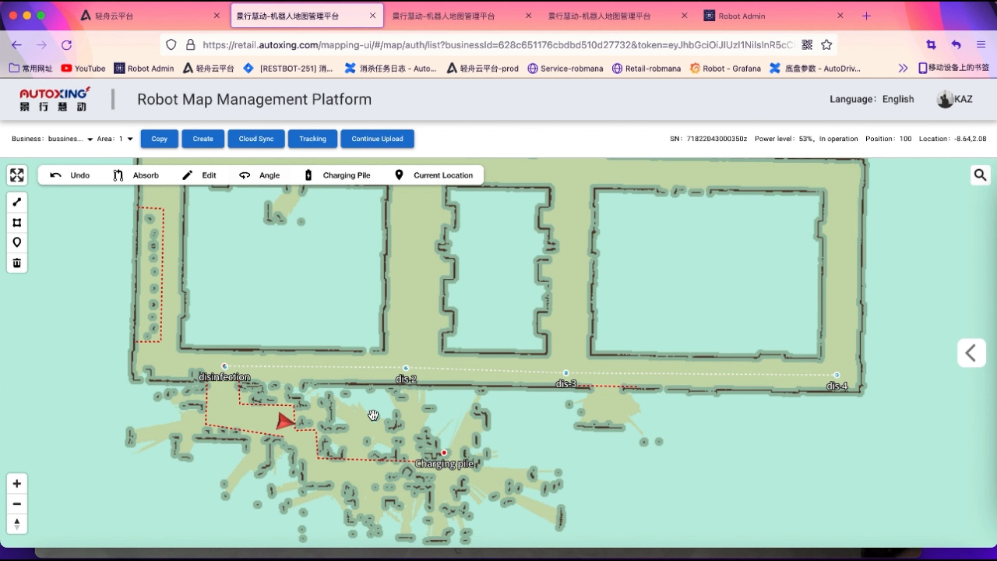
Check the charging pile's direction, then deselect it
left_click(445, 454)
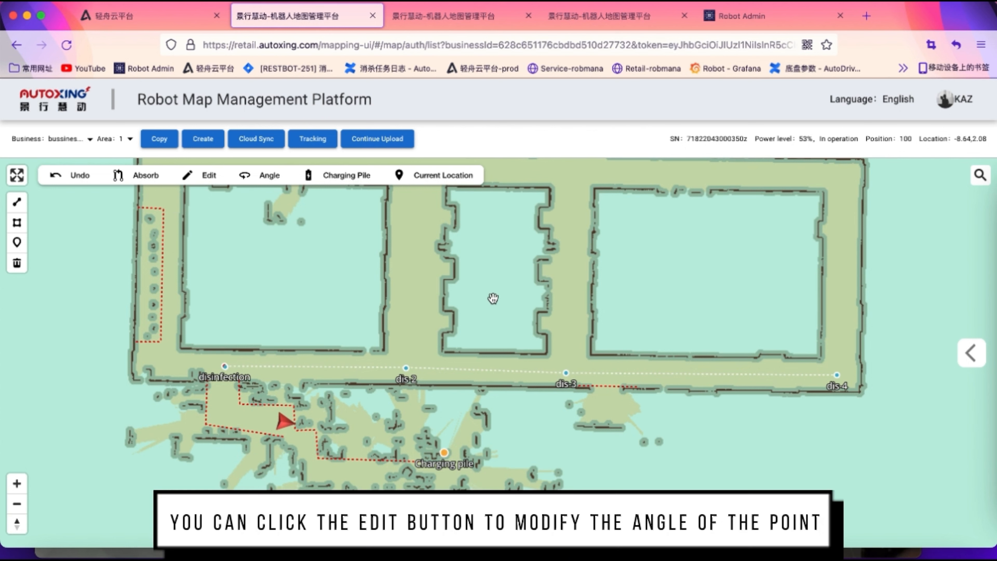
left_click(261, 175)
left_click(347, 397)
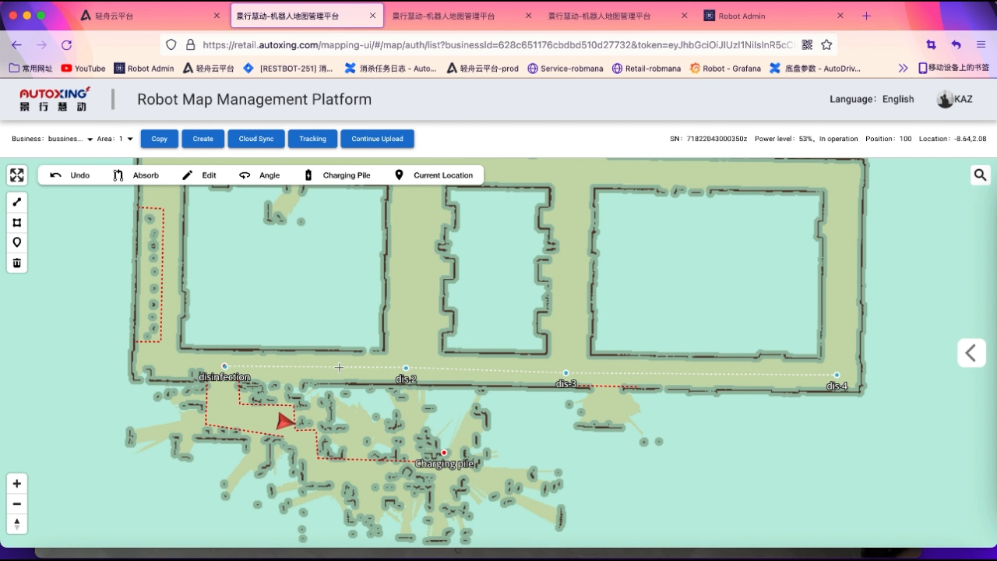
Place a Standby Point below the charging pile
left_click(361, 473)
scroll(464, 344, "down", 3)
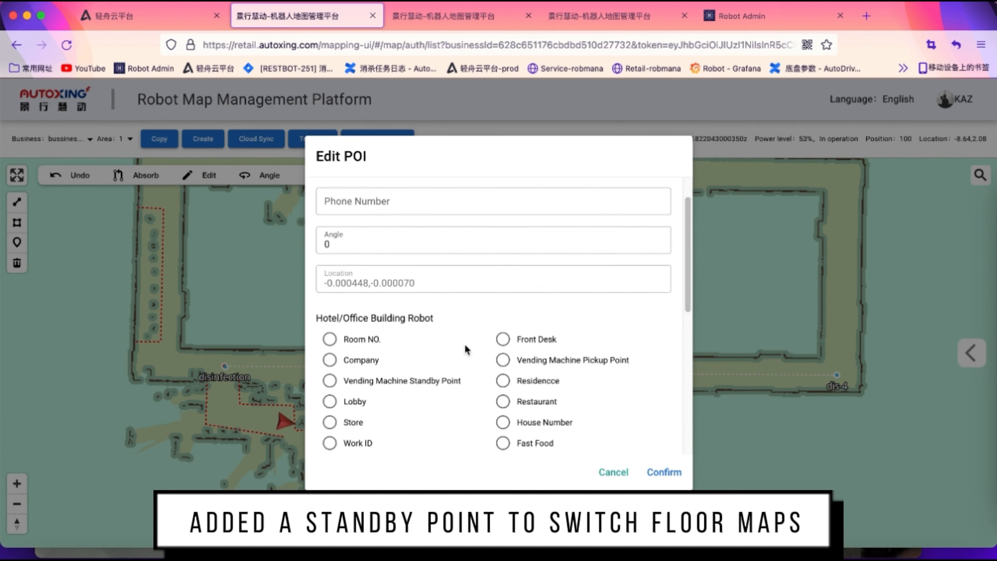
scroll(465, 344, "down", 5)
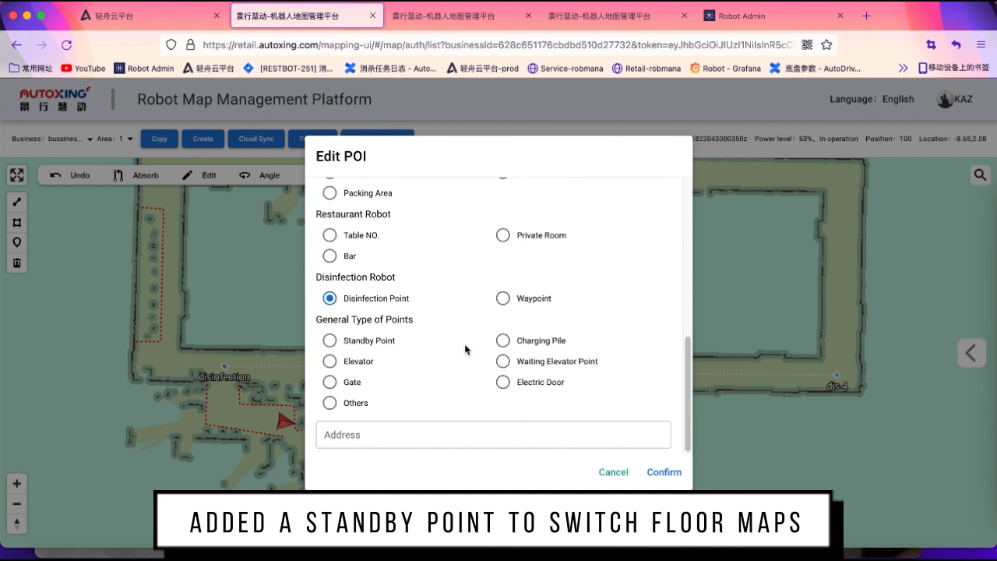
left_click(358, 355)
left_click(357, 342)
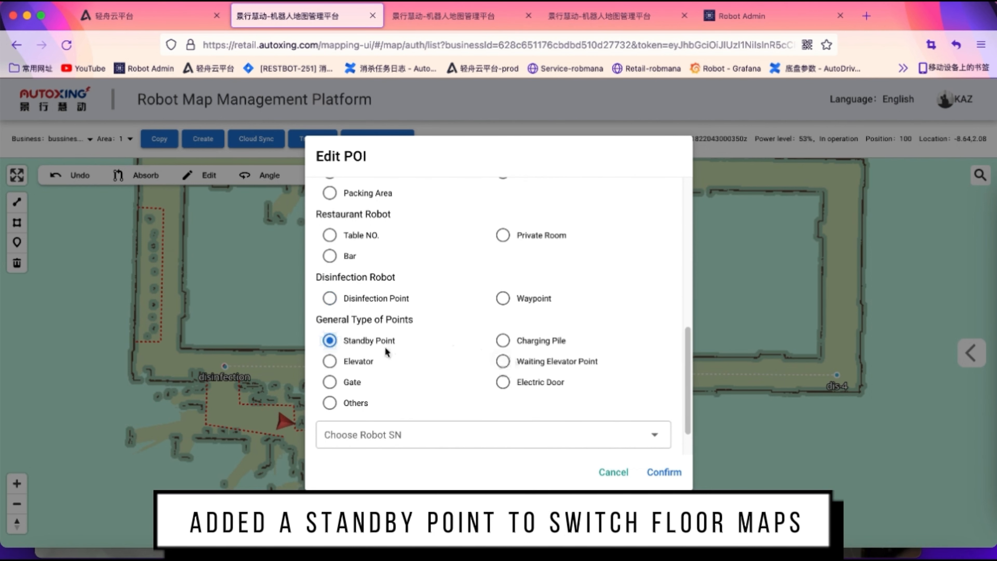
left_click(664, 471)
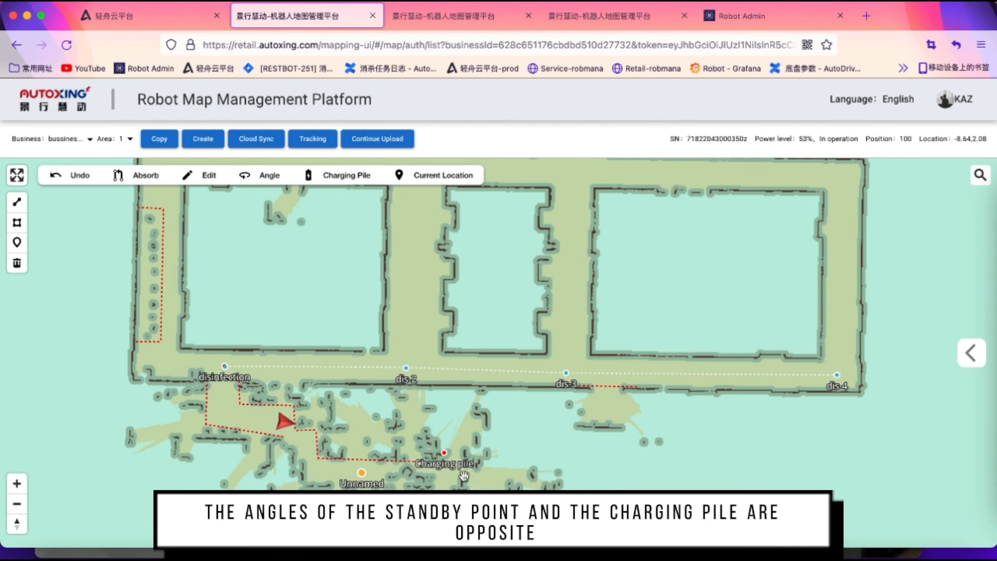
Rotate the standby point to face upward, at an angle of 84
left_click(260, 175)
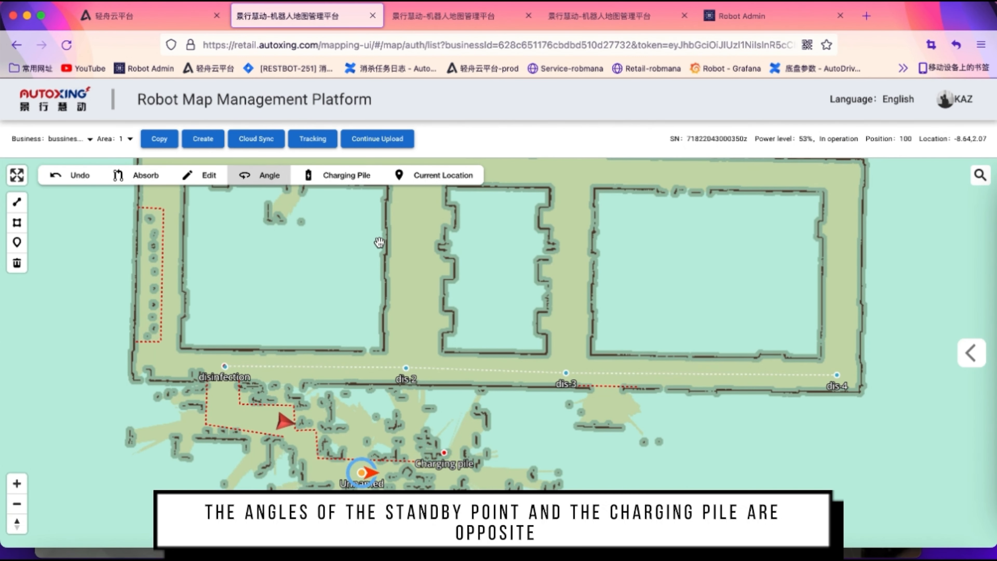
left_click_drag(373, 452, 365, 448)
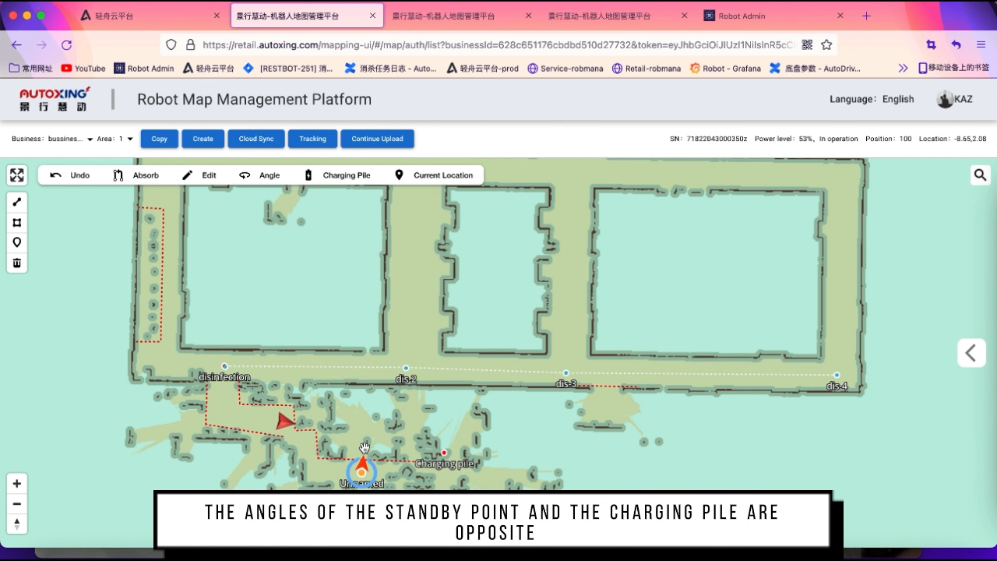
left_click(357, 308)
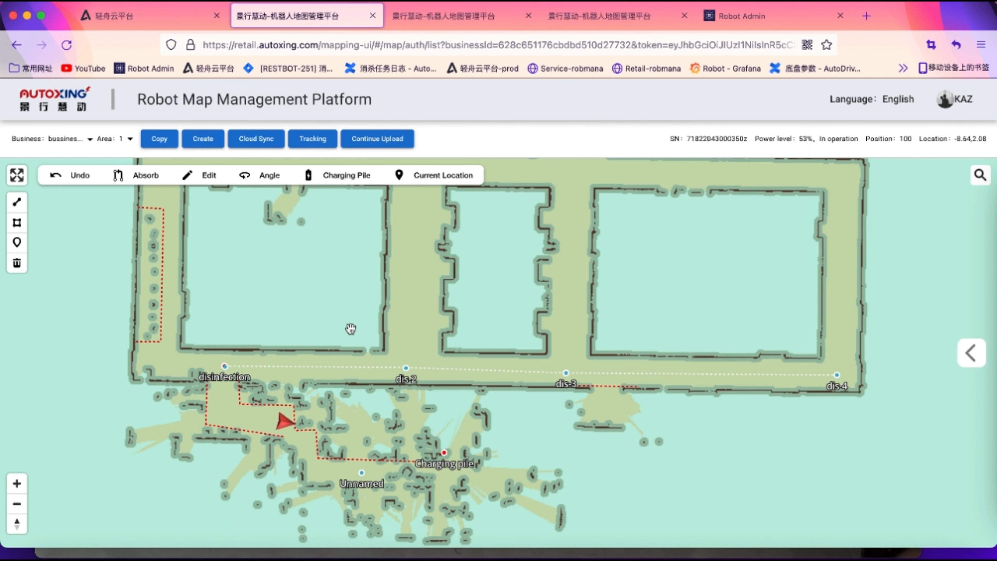
left_click(264, 144)
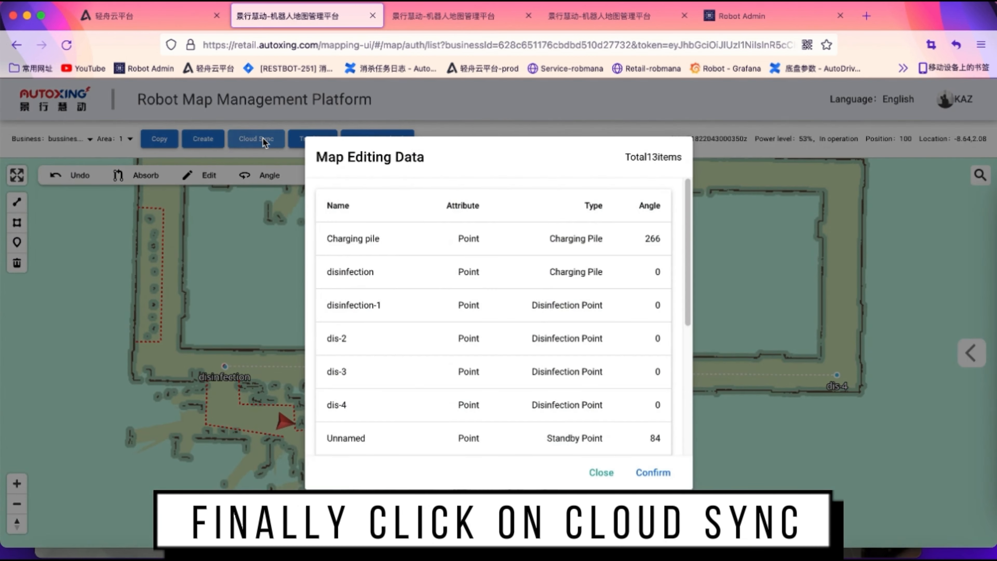
Upload all 13 map edits to the cloud and dismiss the Cloud Sync Successful notice
left_click(650, 473)
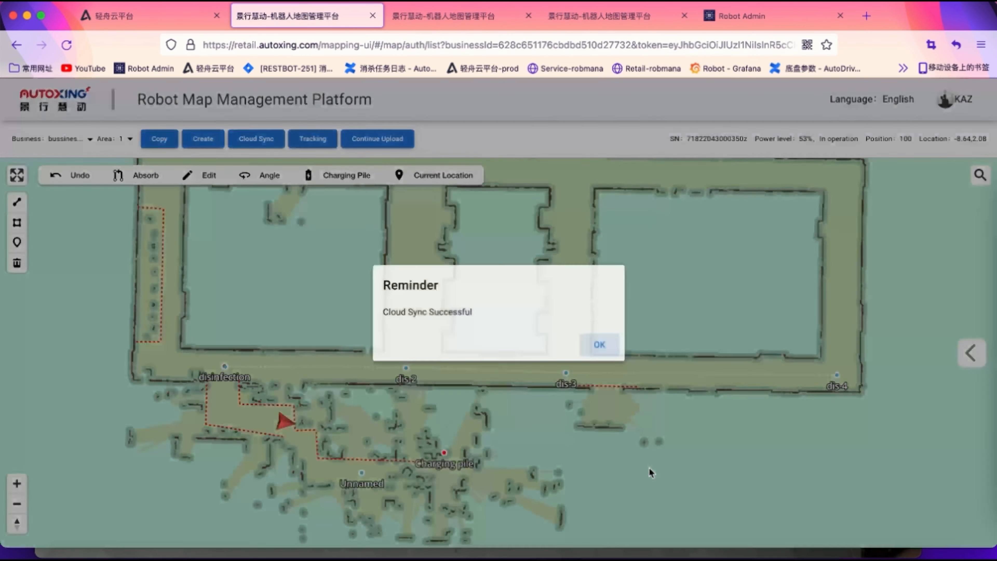
left_click(606, 348)
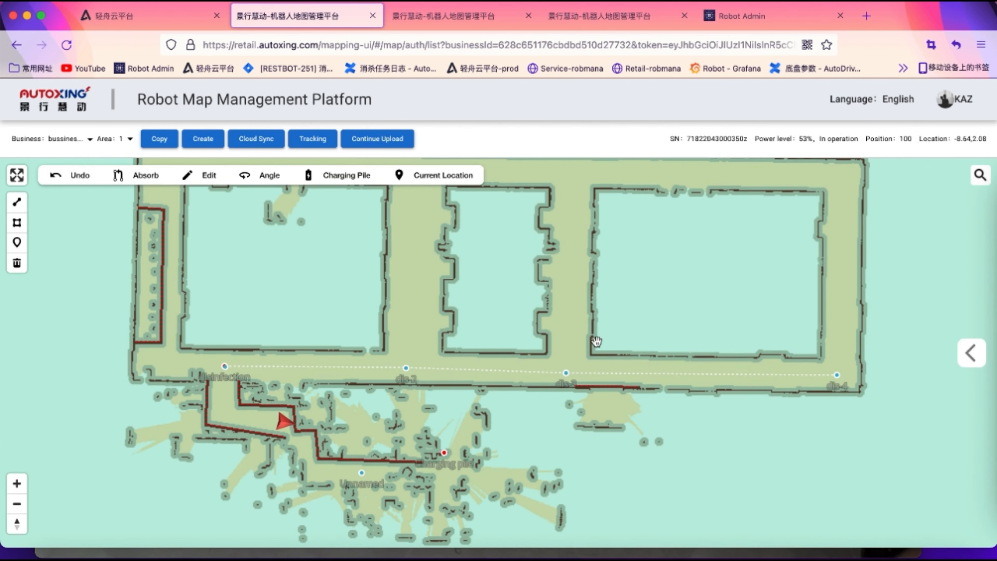
scroll(465, 274, "down", 5)
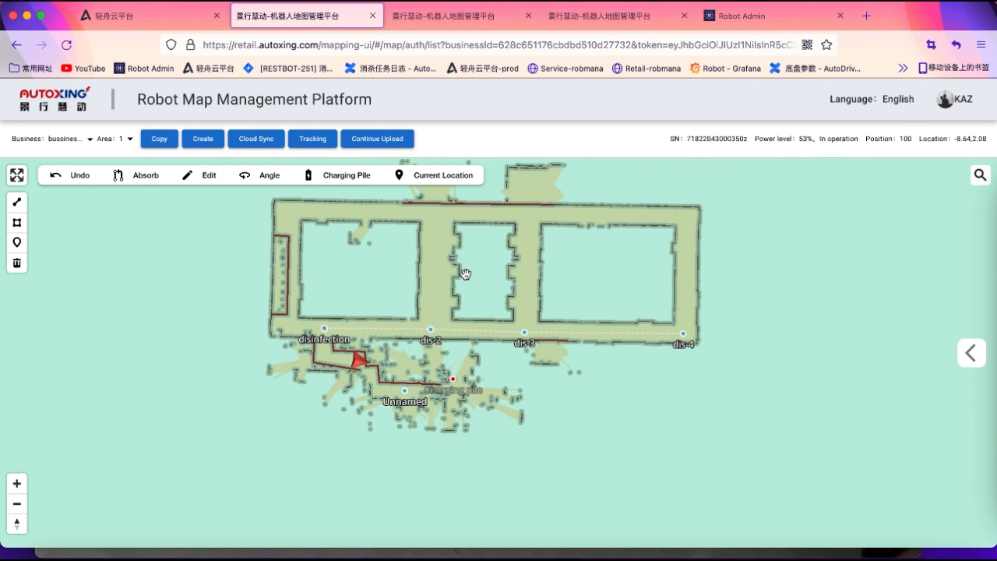